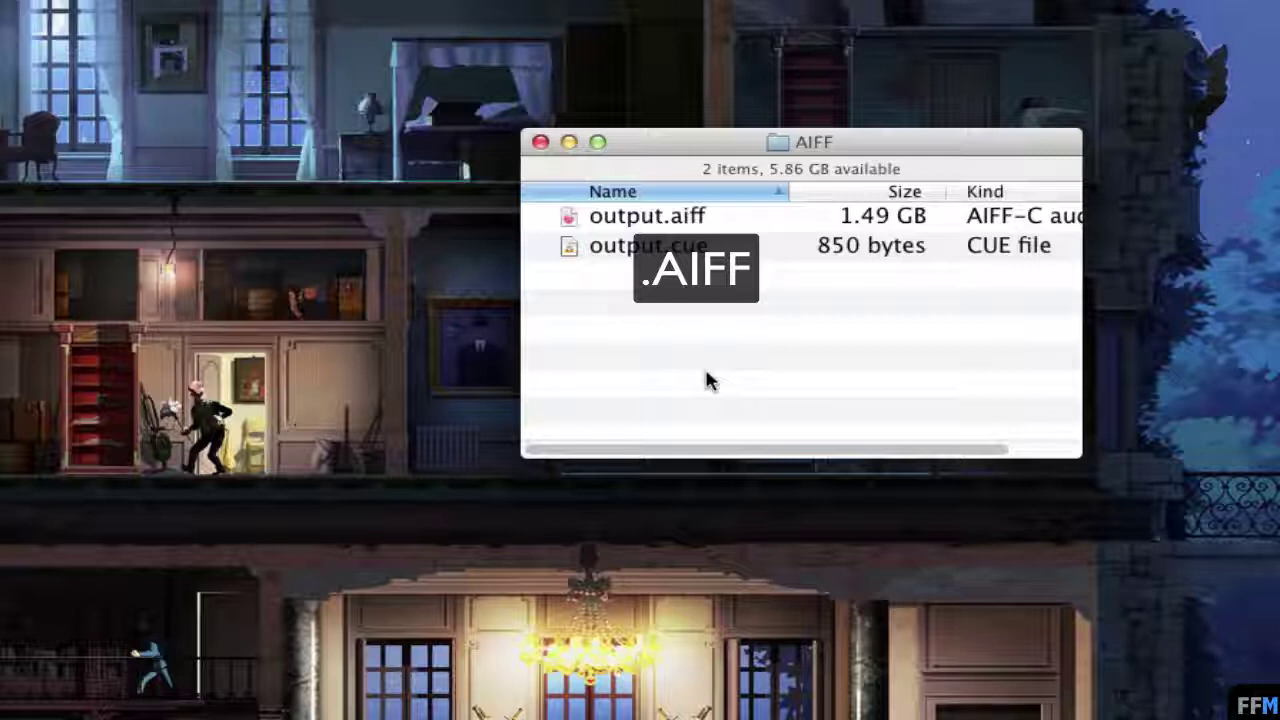
Preview the contents of output.cue in the AIFF folder to examine its artist and track titles, and close the preview
left_click(702, 246)
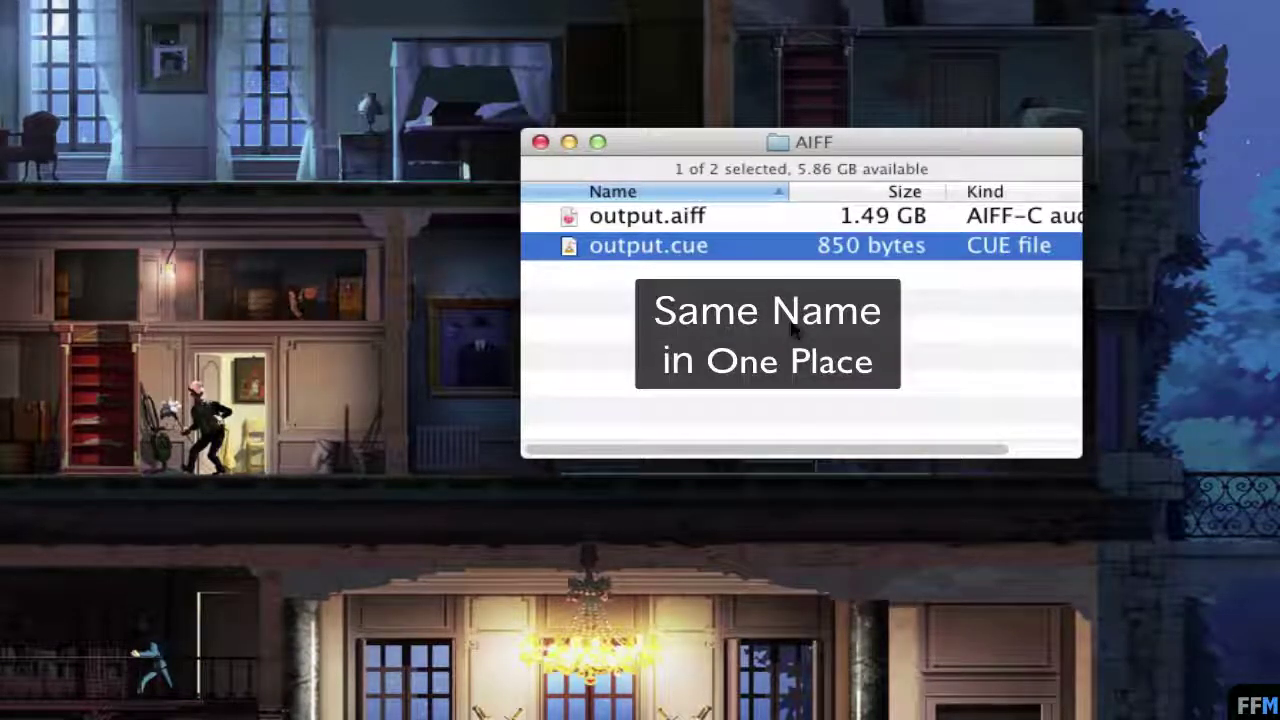
key("space")
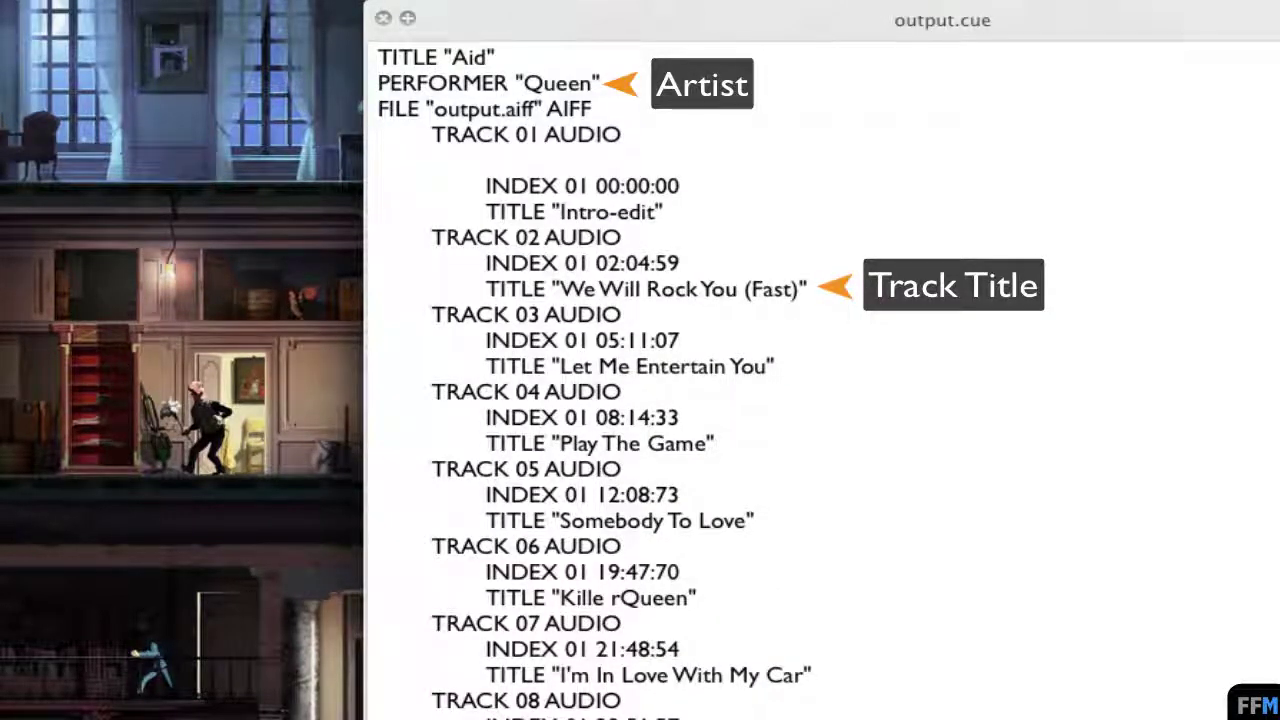
key("space")
Switch to XLD and view its version information, moving the About window aside before closing it
left_click(97, 15)
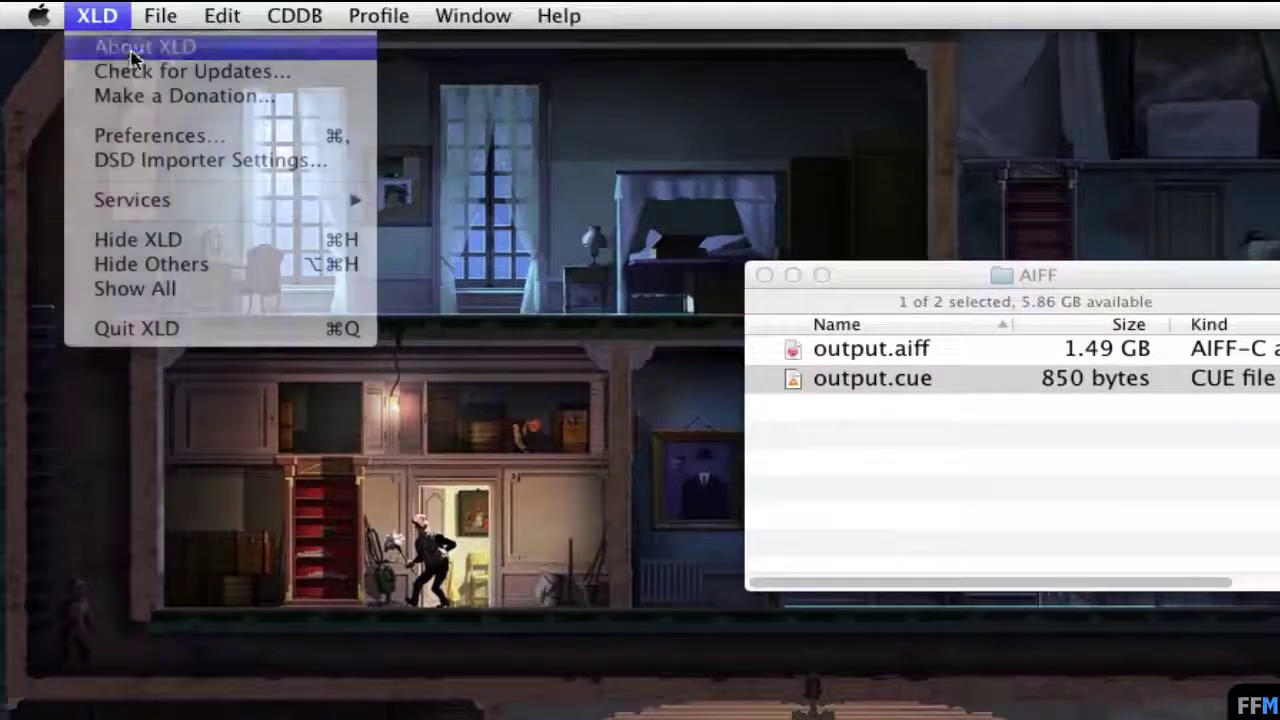
left_click(130, 48)
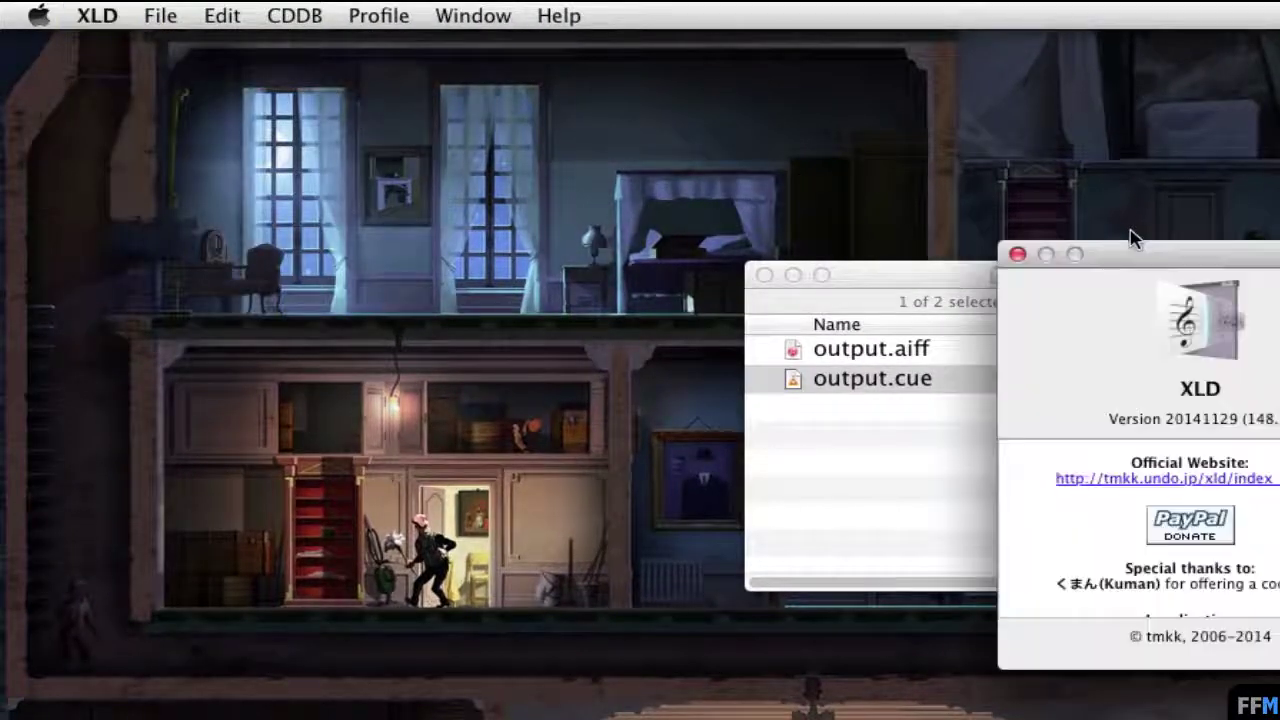
left_click_drag(1130, 255, 221, 62)
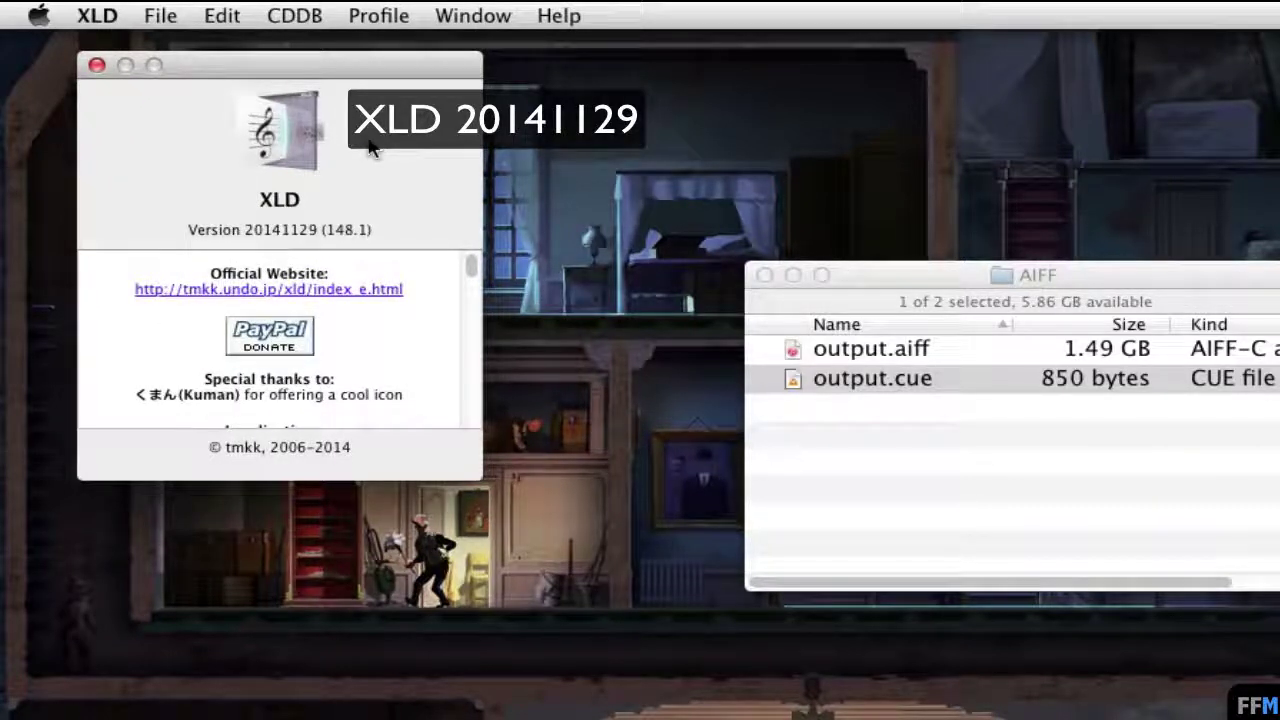
left_click(96, 65)
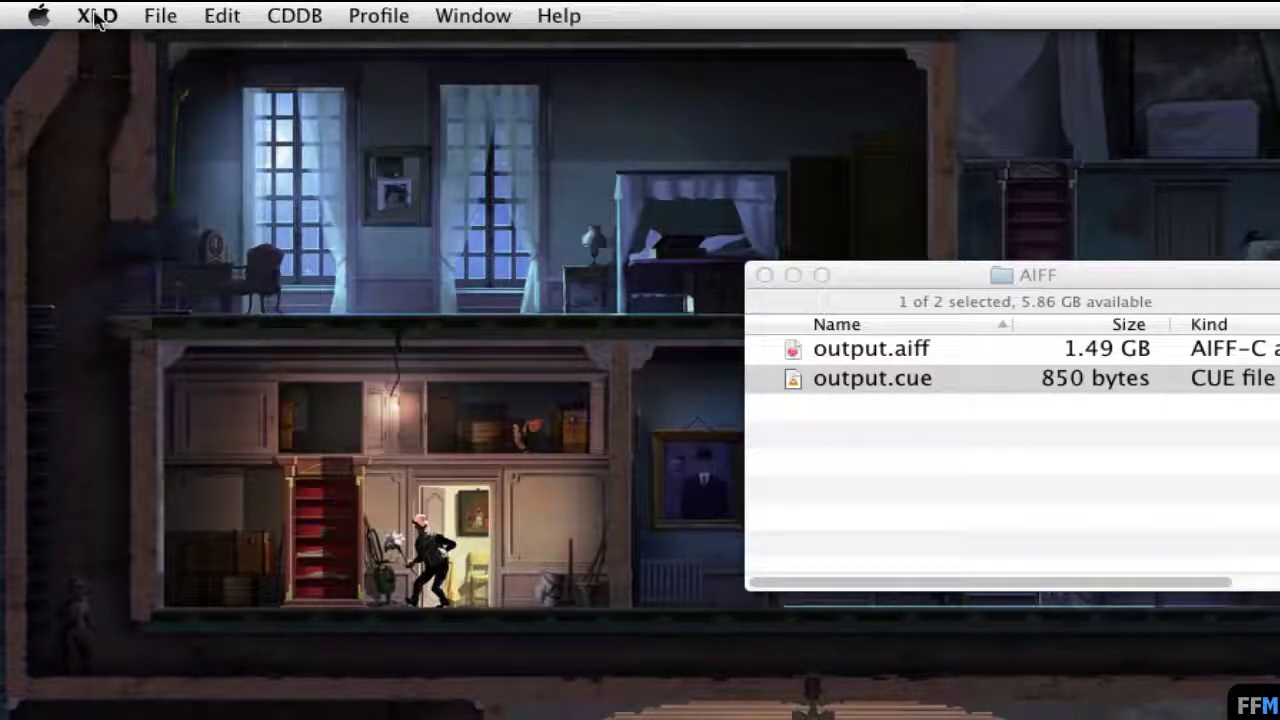
Open XLD's general preferences and choose AIFF as the output format
left_click(95, 16)
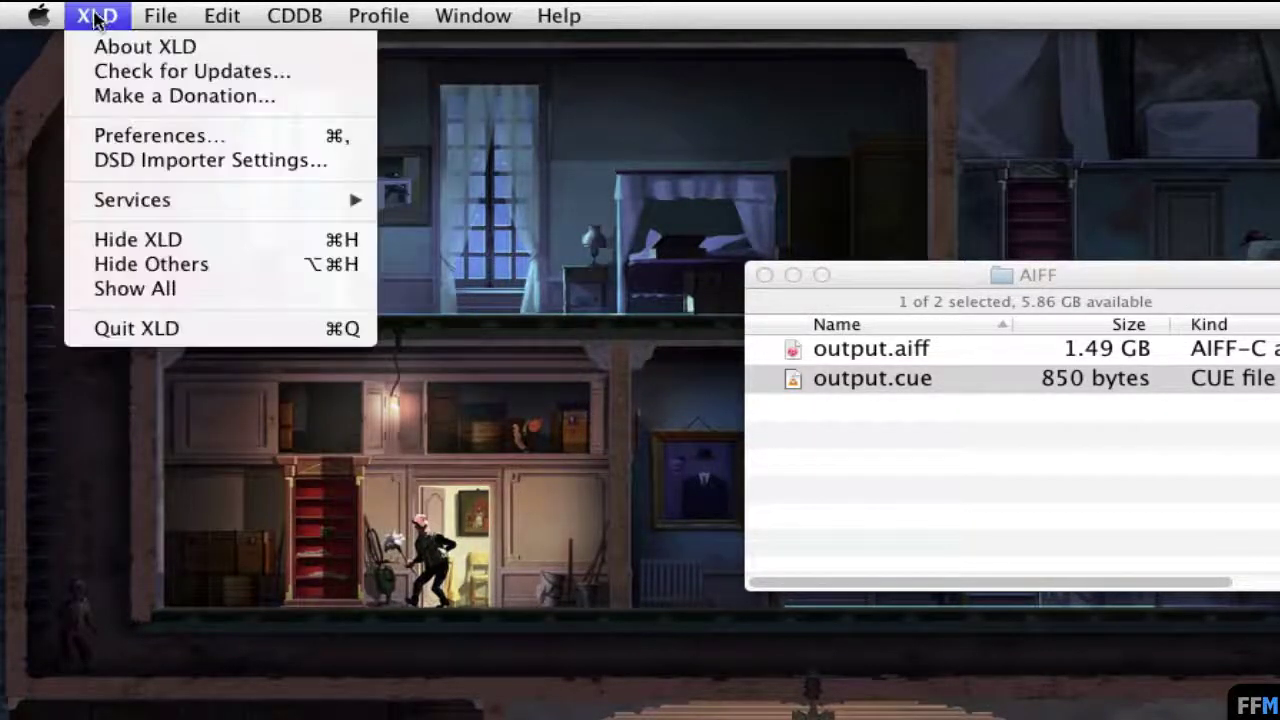
left_click(85, 137)
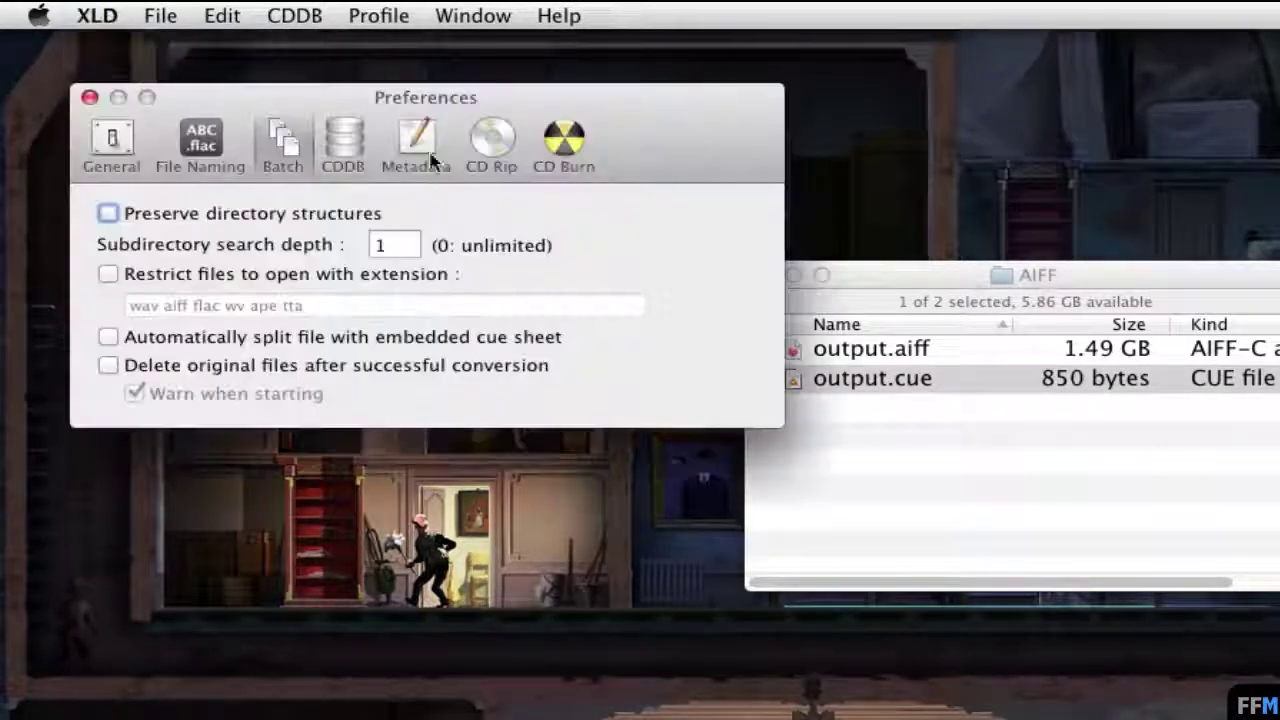
left_click(112, 145)
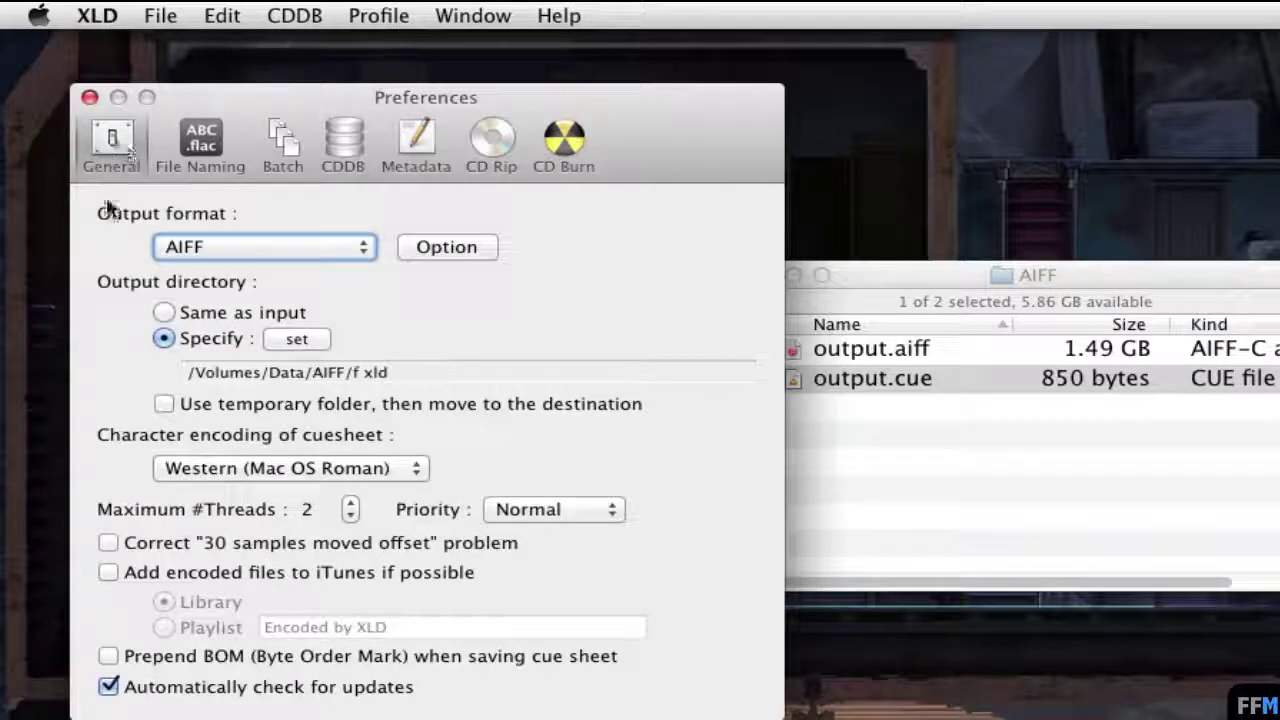
left_click(366, 249)
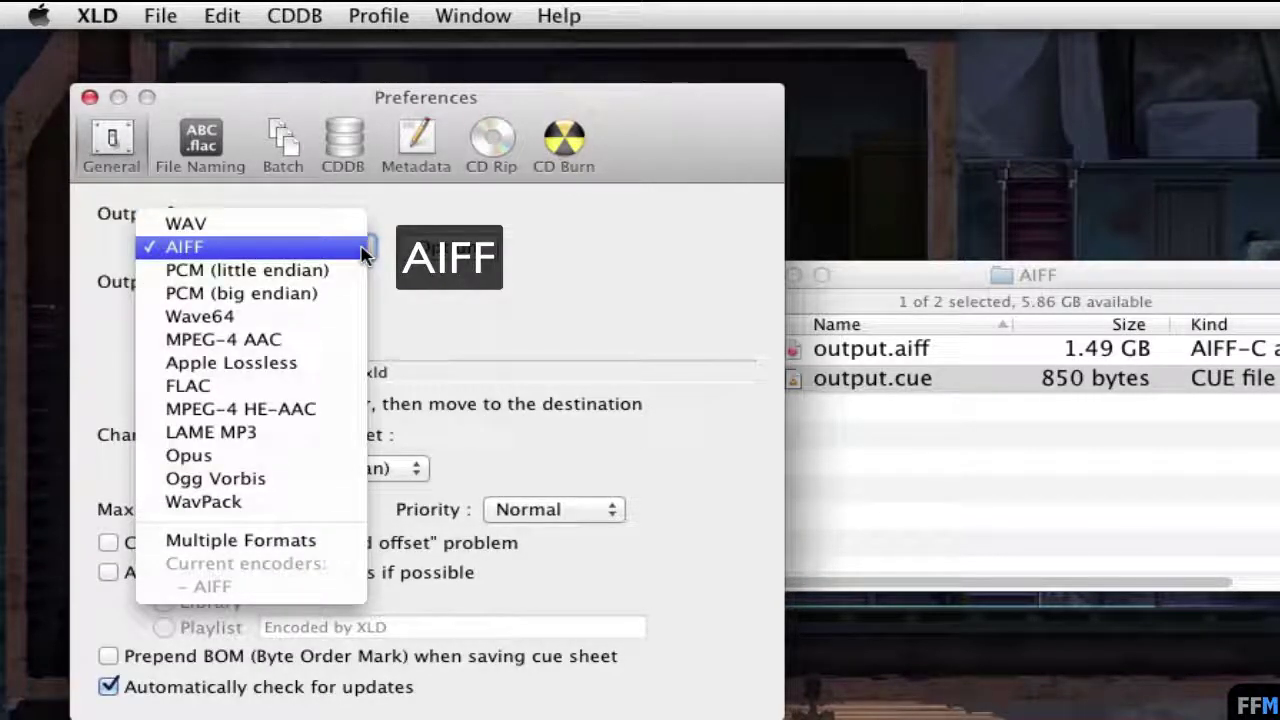
left_click(364, 249)
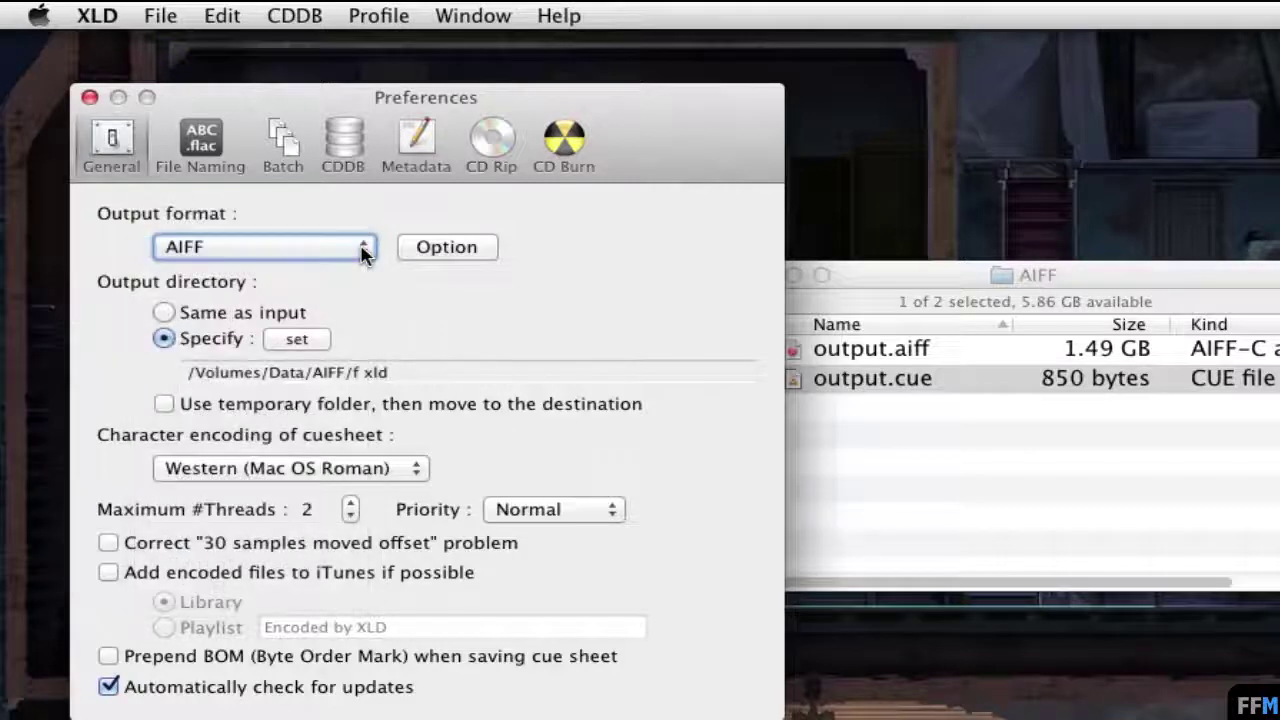
Keep the AIFF sample rate and bit depth as Same as original, and set the output directory to Same as input
left_click(442, 246)
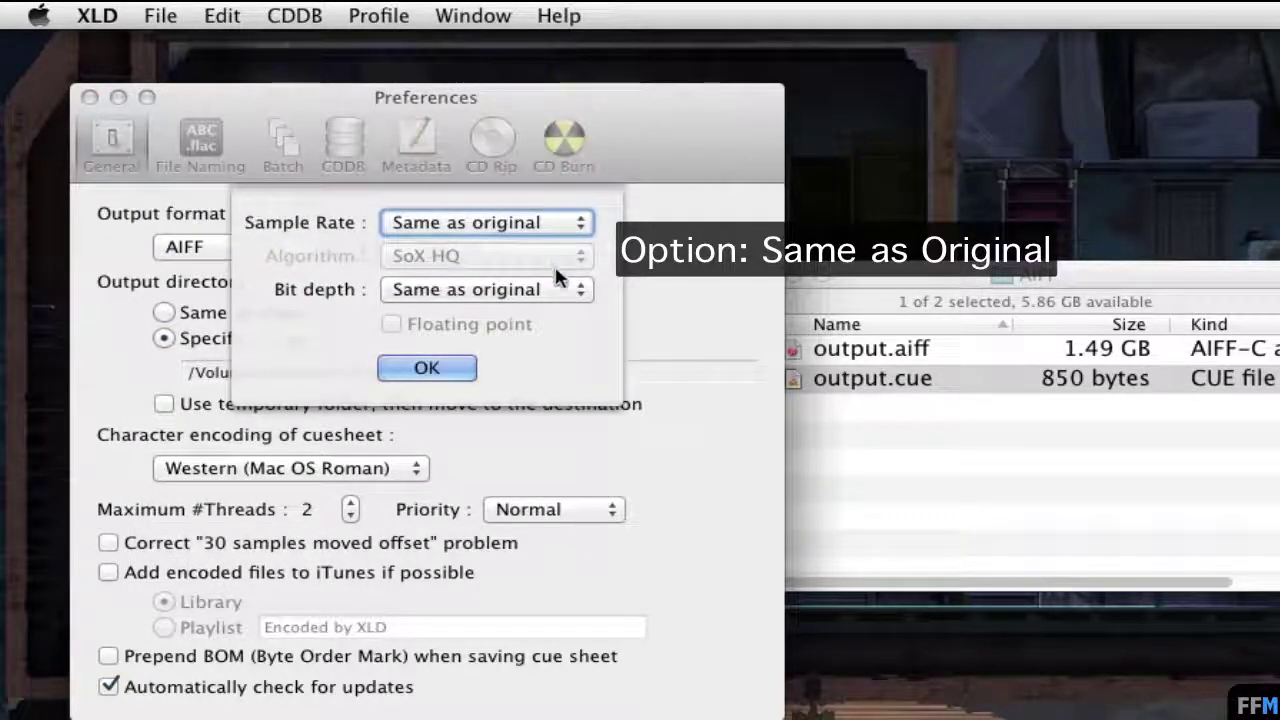
left_click(423, 367)
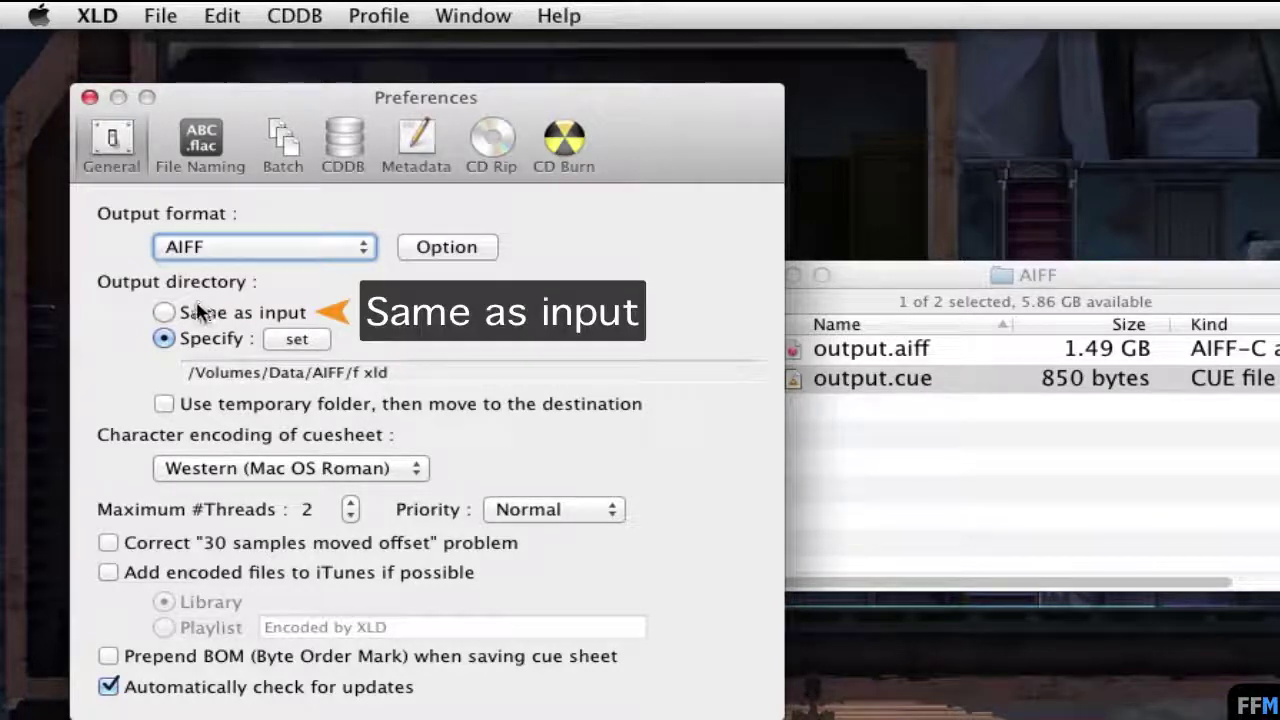
left_click(163, 312)
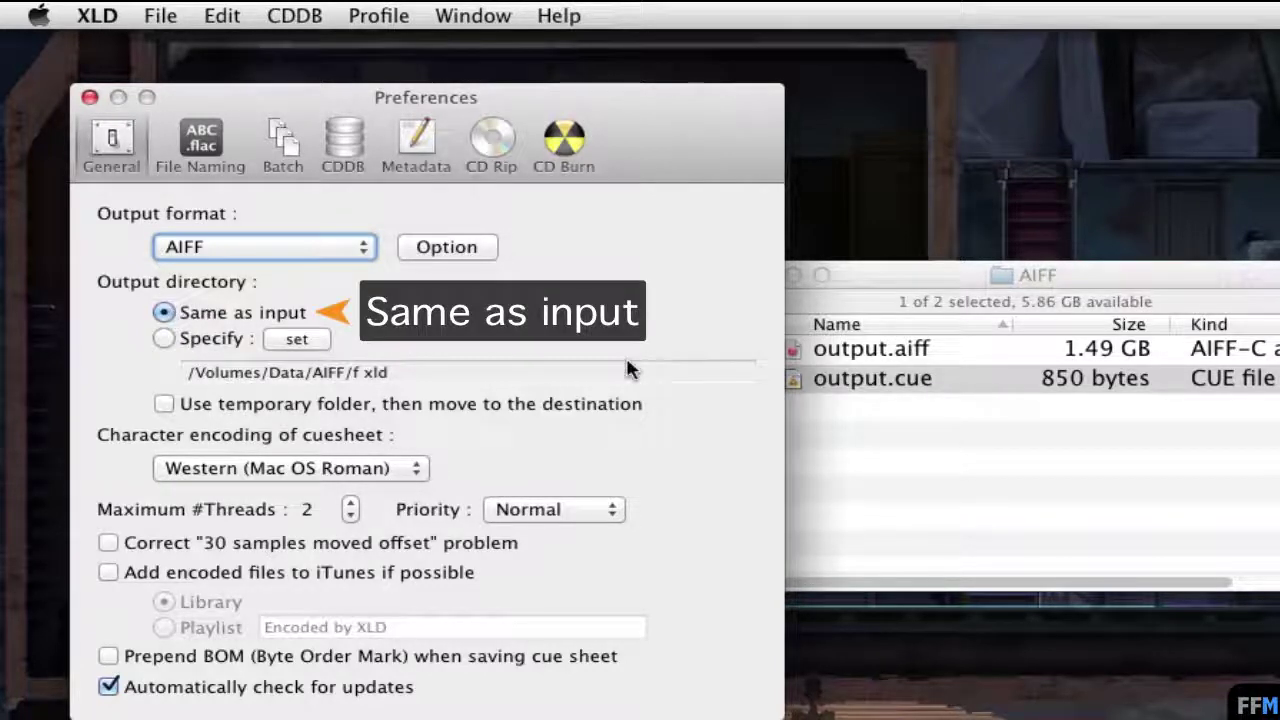
Set a custom filename format of "%n - %a - %t" in the file naming preferences and close the preferences
left_click(197, 140)
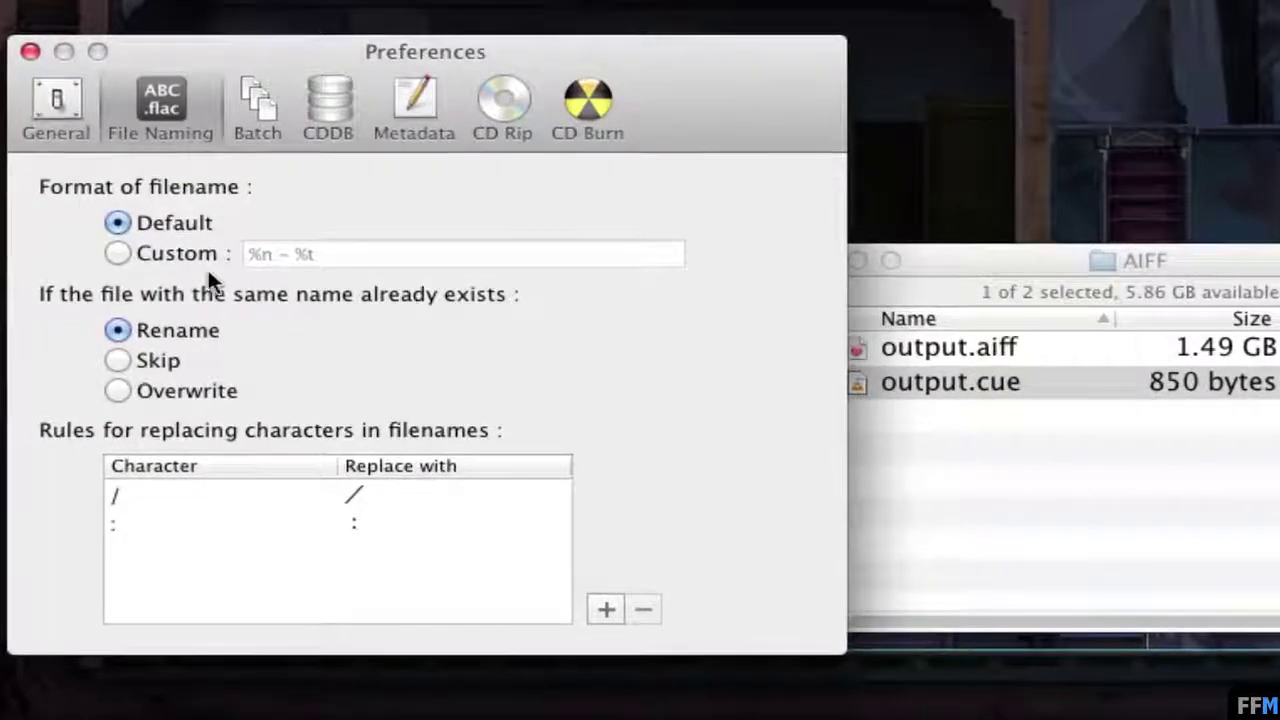
left_click(122, 250)
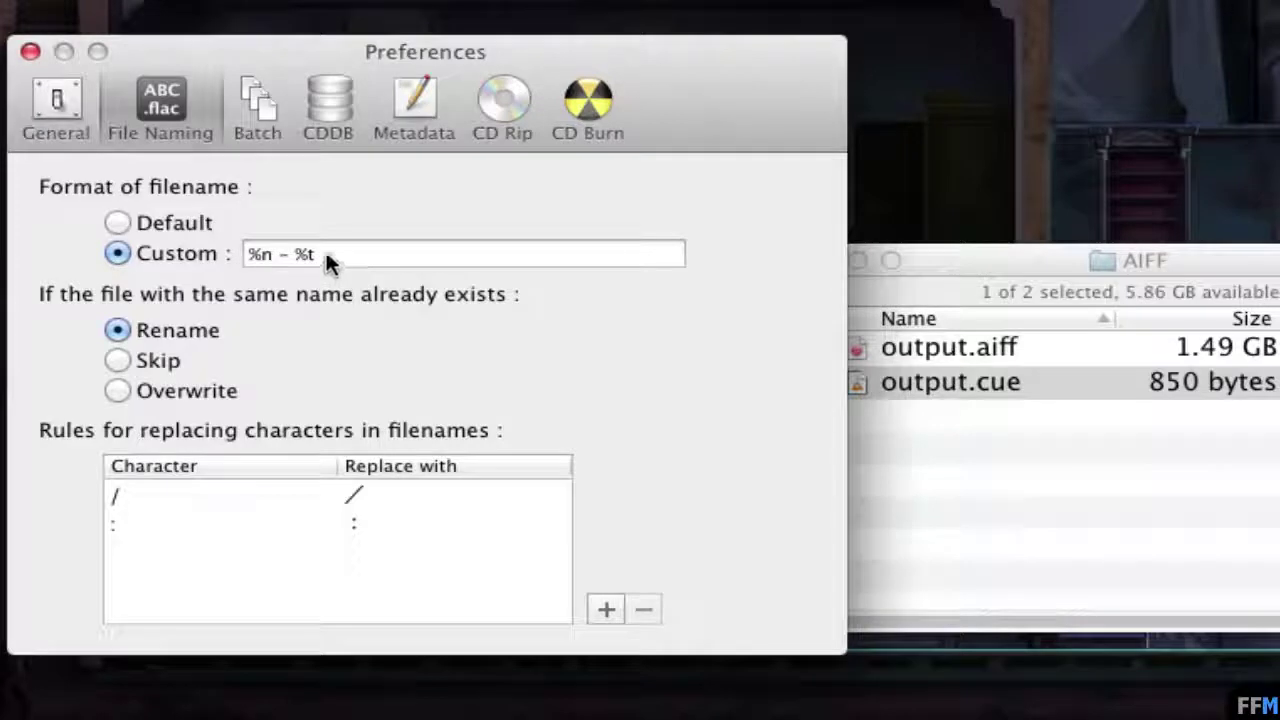
mouse_move(326, 255)
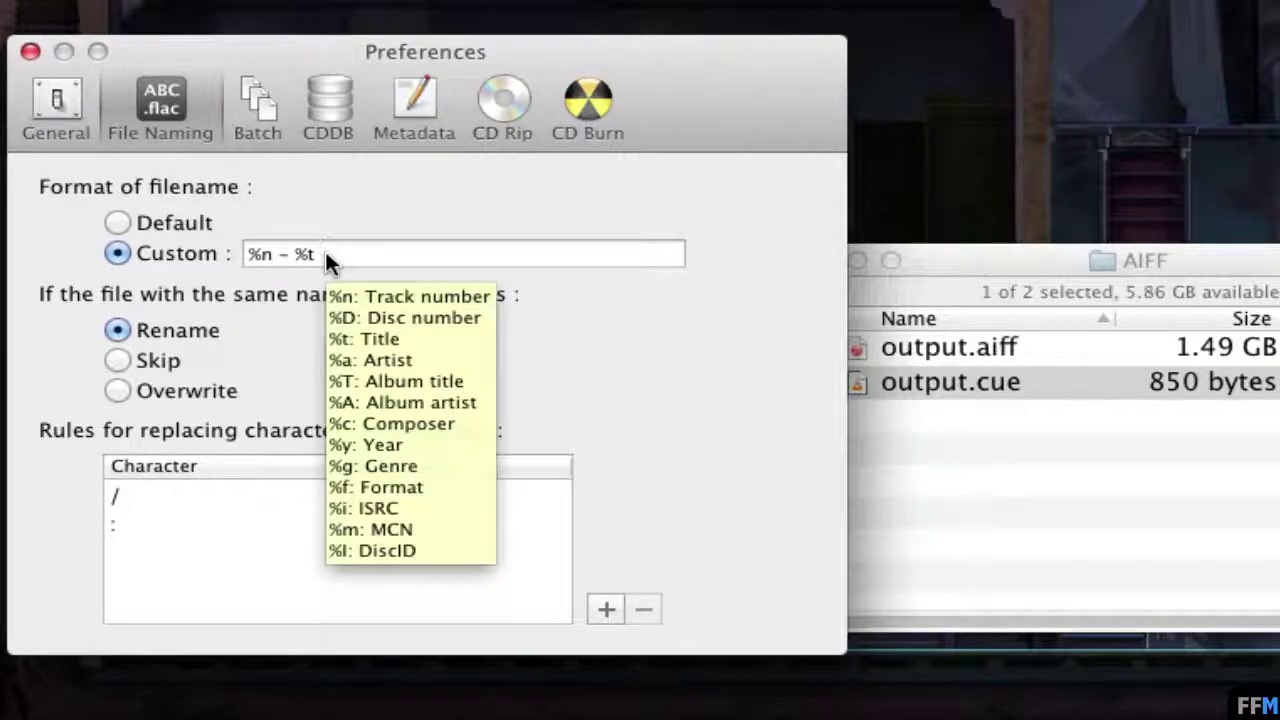
left_click(281, 254)
left_click_drag(268, 254, 243, 254)
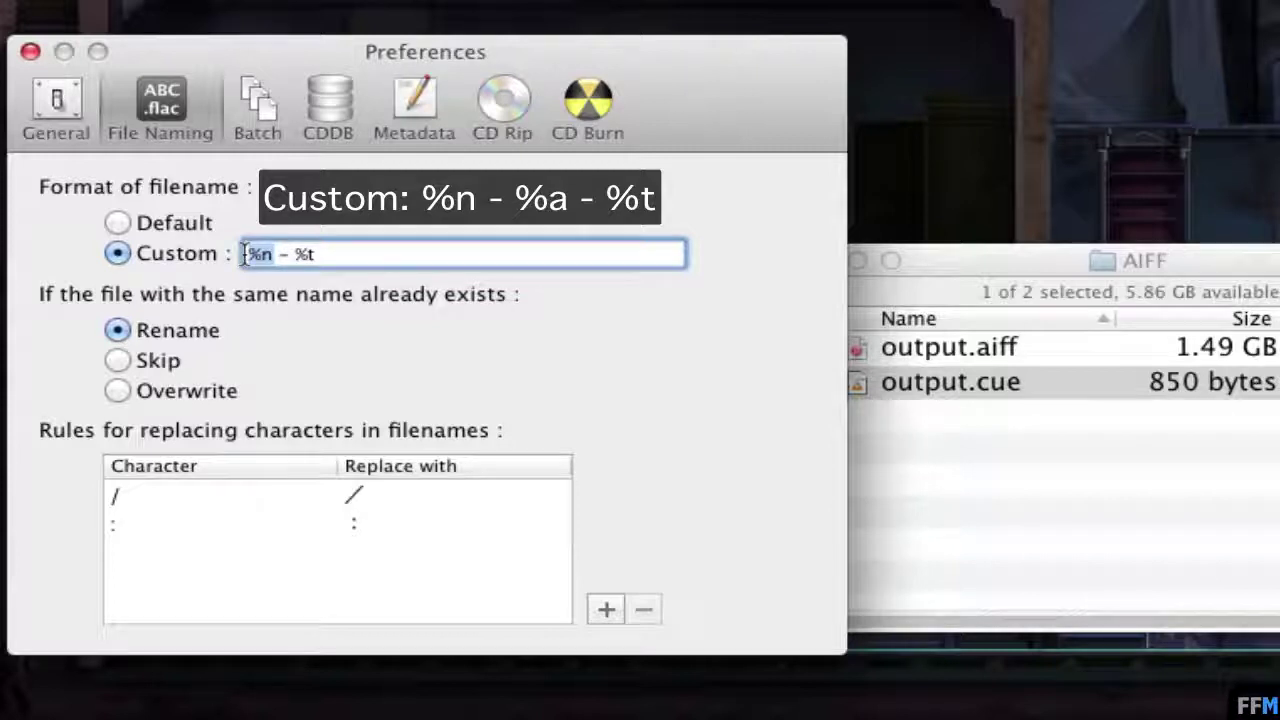
left_click(278, 254)
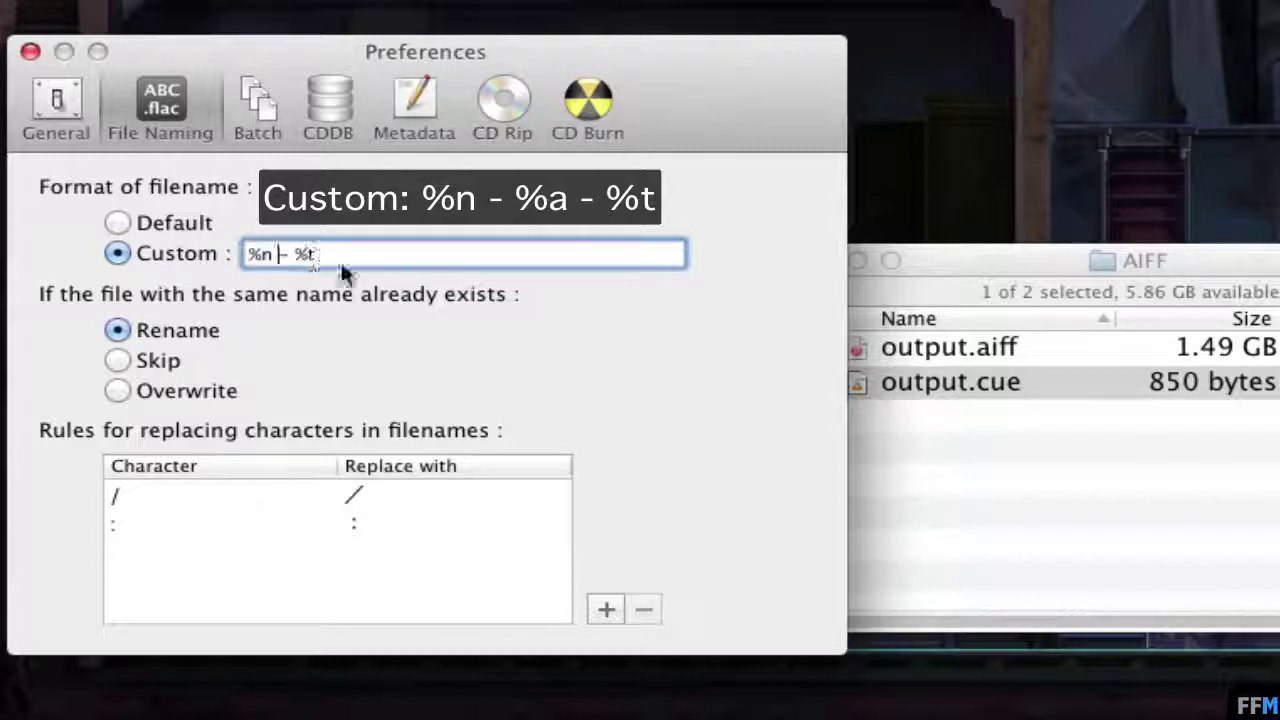
type("- ")
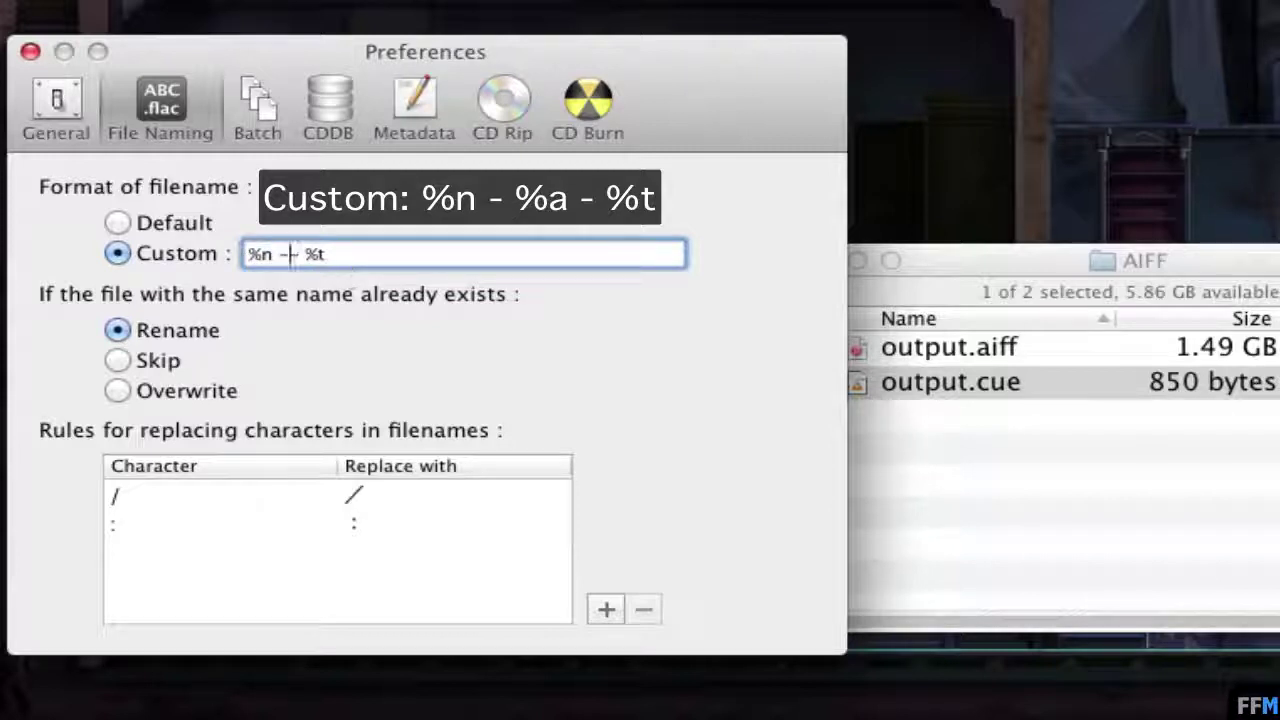
type("%n")
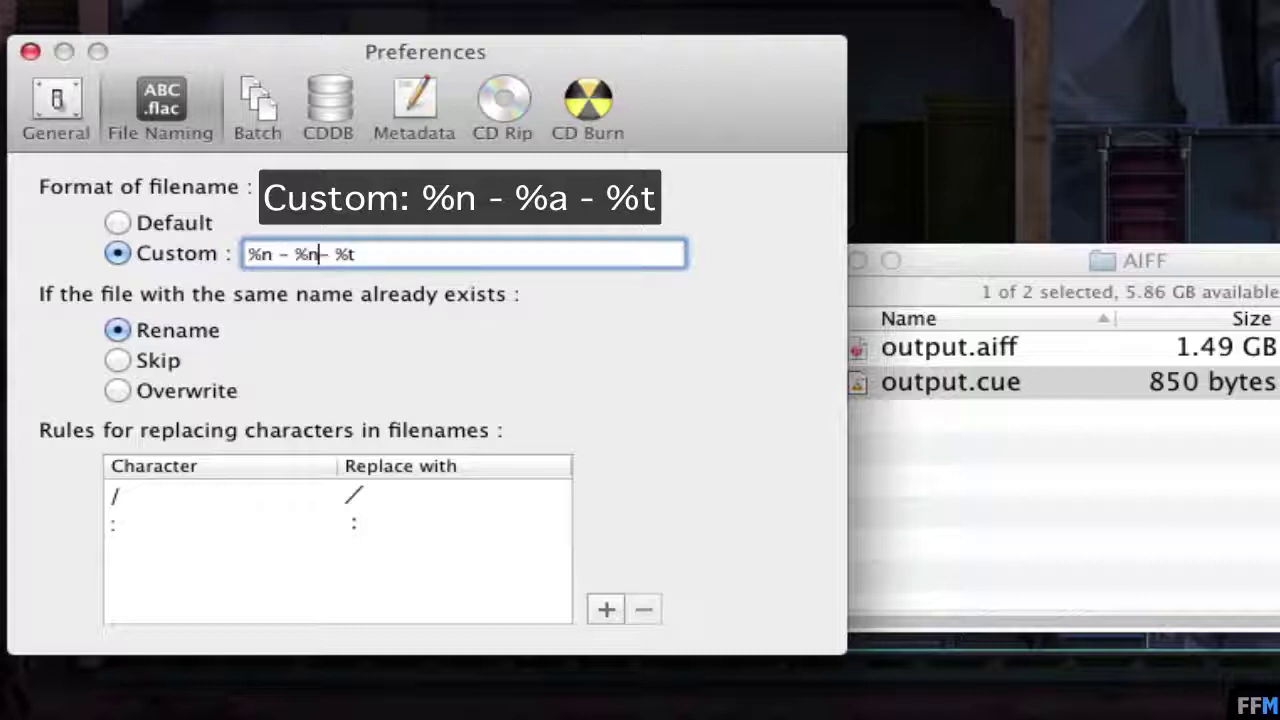
type("a")
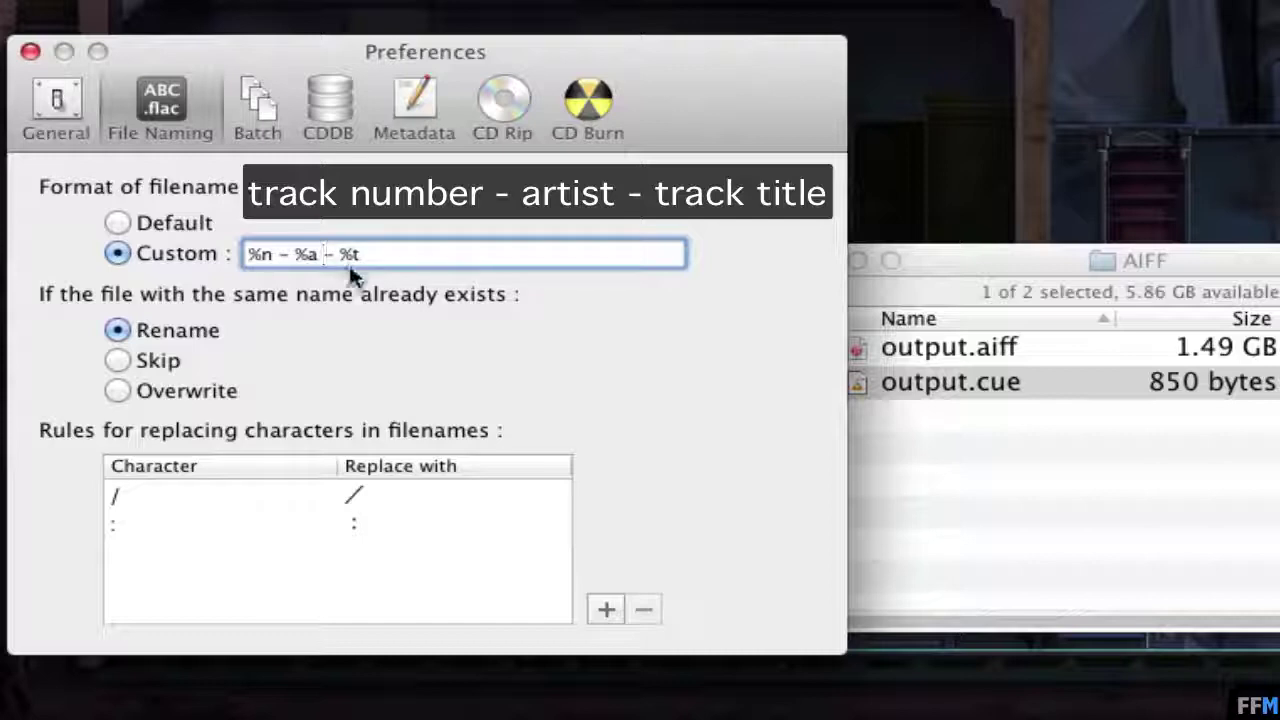
left_click(29, 52)
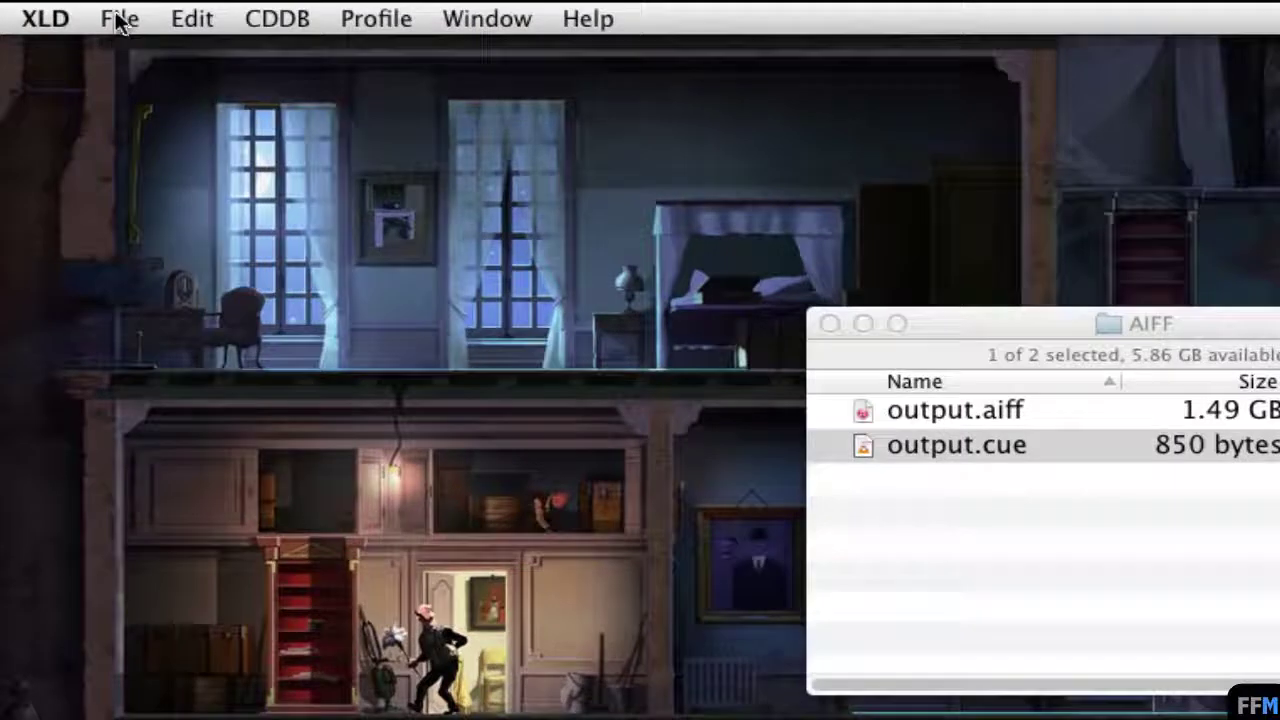
Open output.cue from the AIFF folder in XLD
left_click(118, 19)
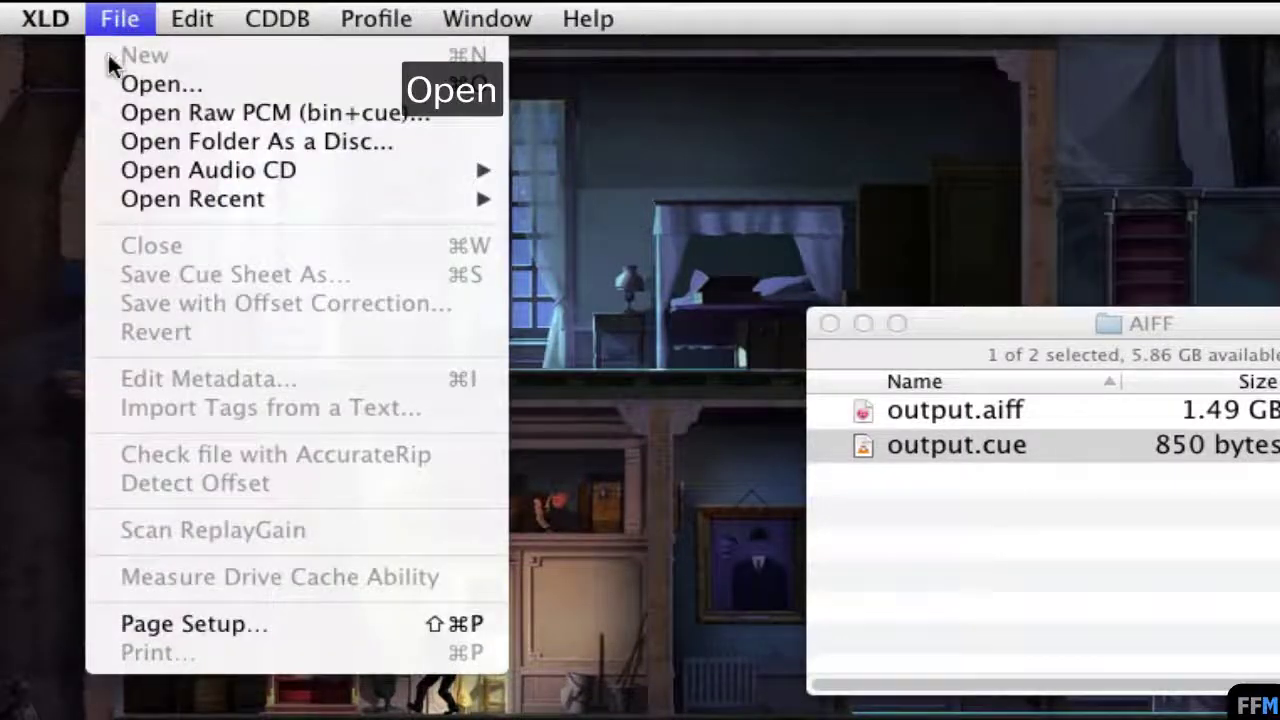
left_click(110, 84)
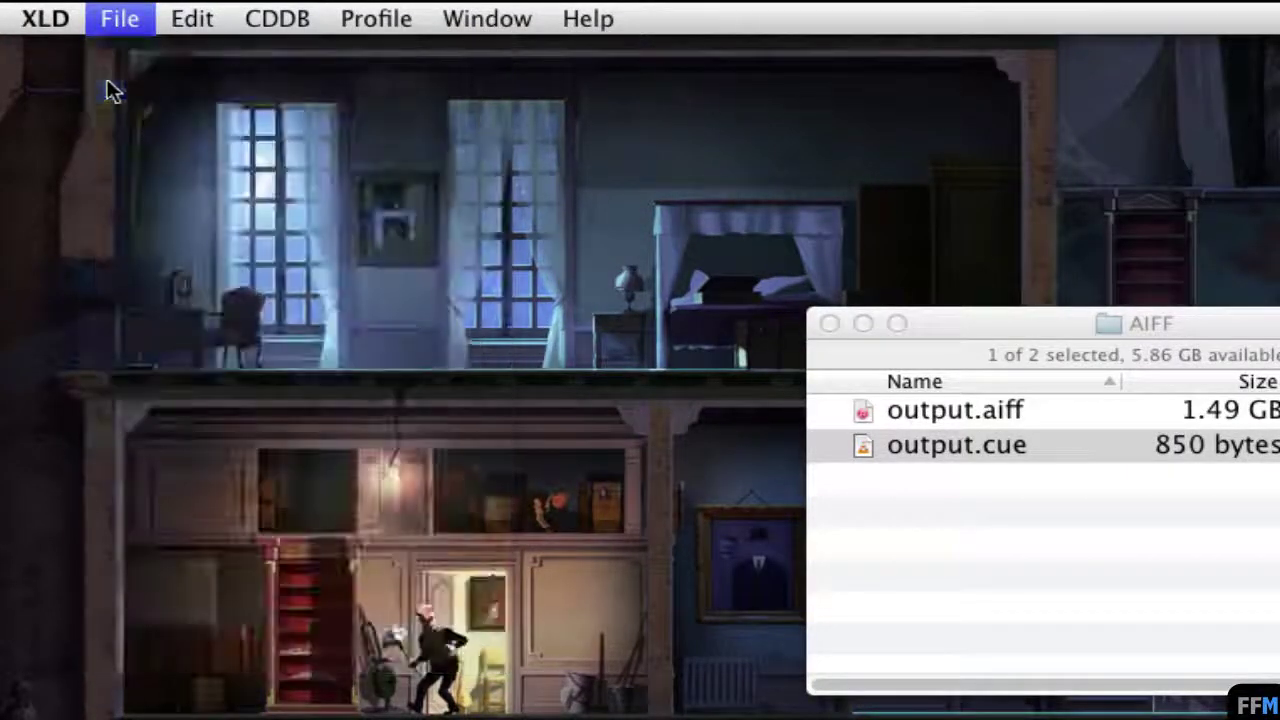
left_click(497, 290)
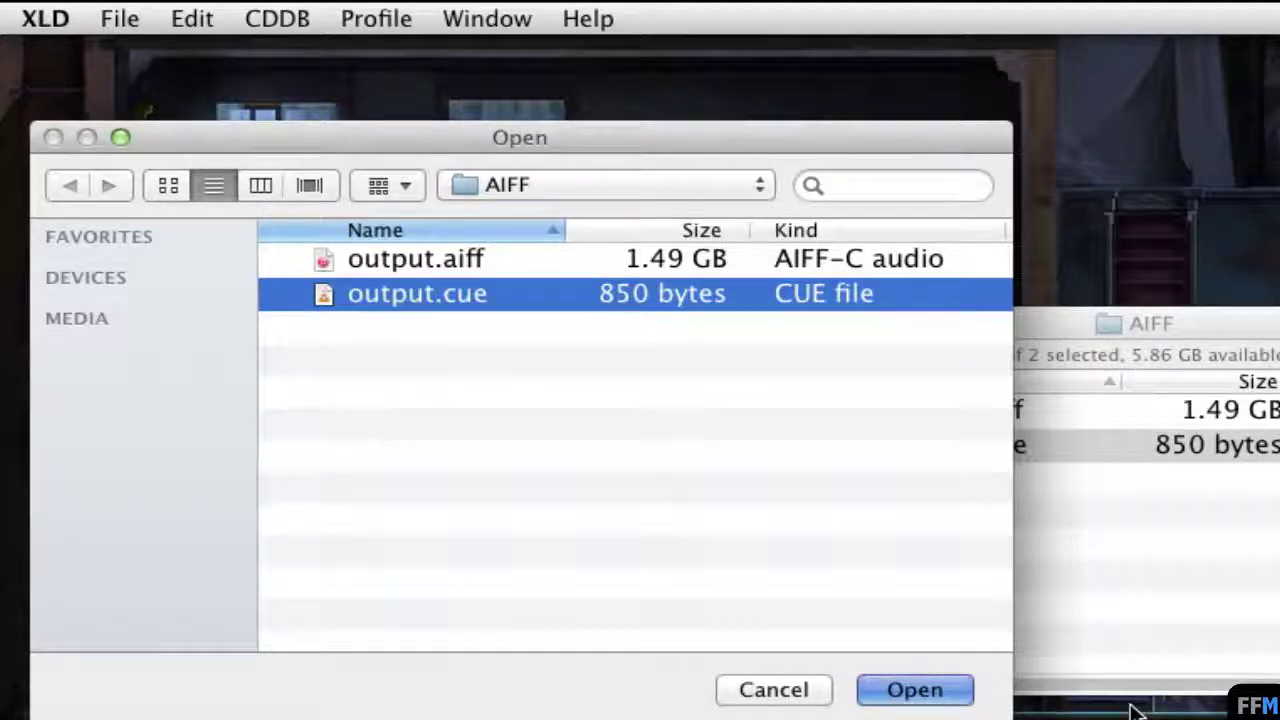
key("Return")
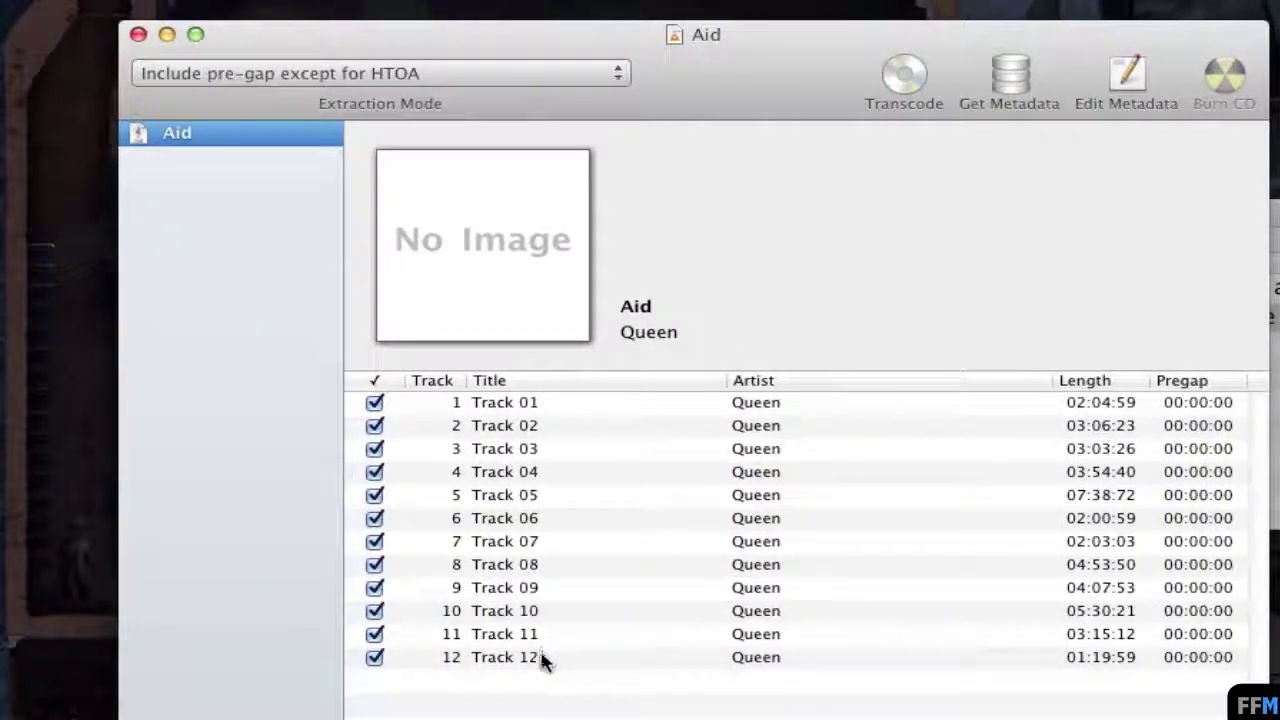
Deselect all tracks in the track list and select only tracks 1 and 10 for extraction
left_click(376, 383)
left_click(374, 403)
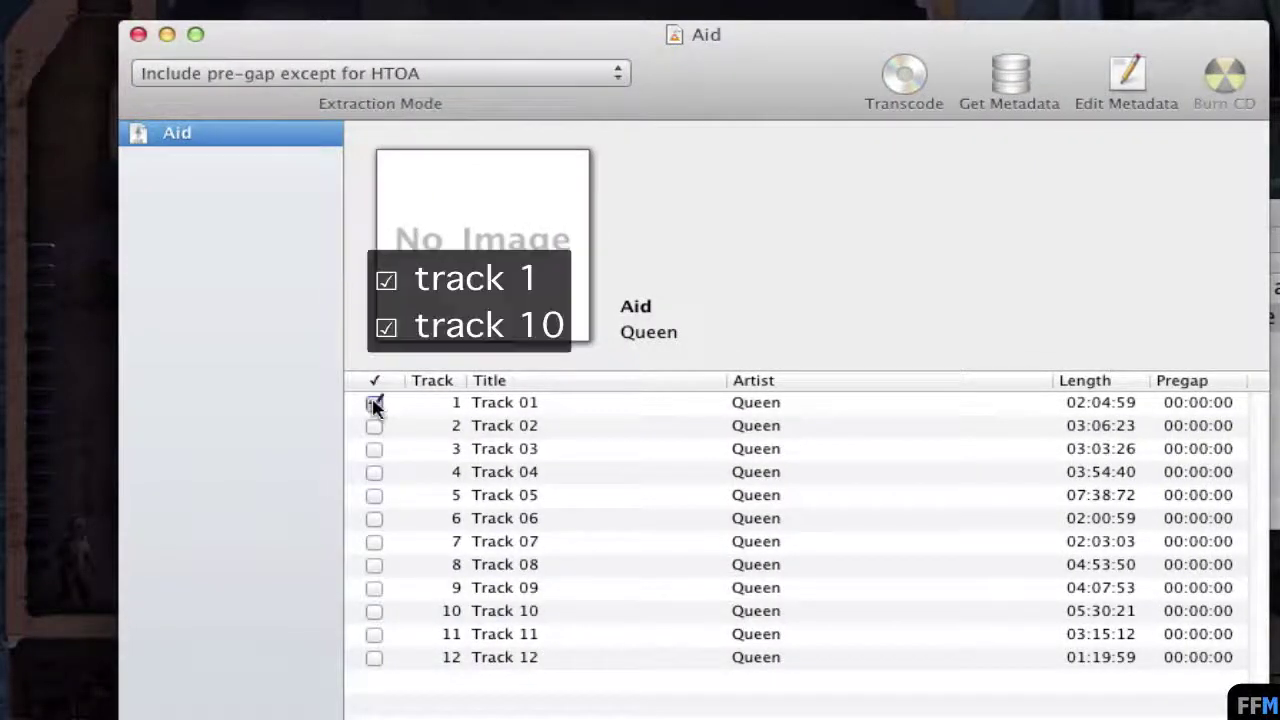
left_click(374, 612)
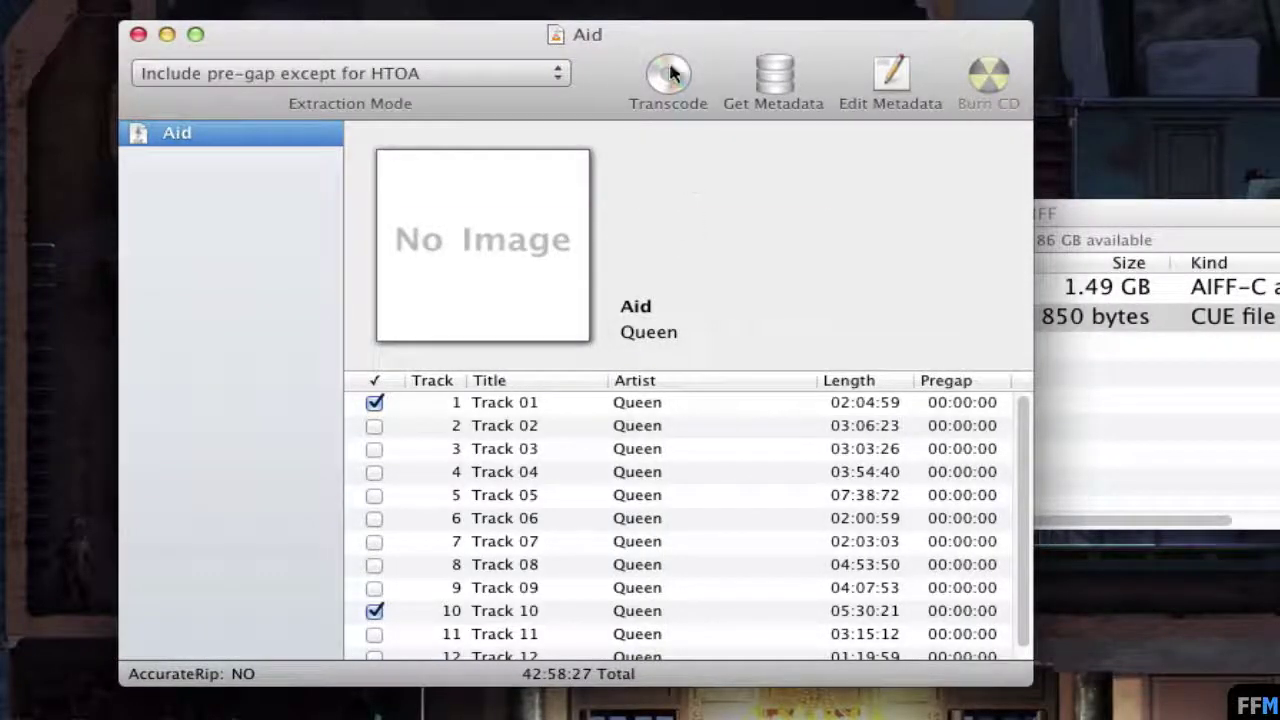
Transcode the selected tracks, then bring the AIFF folder window forward and widen its Name column to show the full file names
left_click(670, 76)
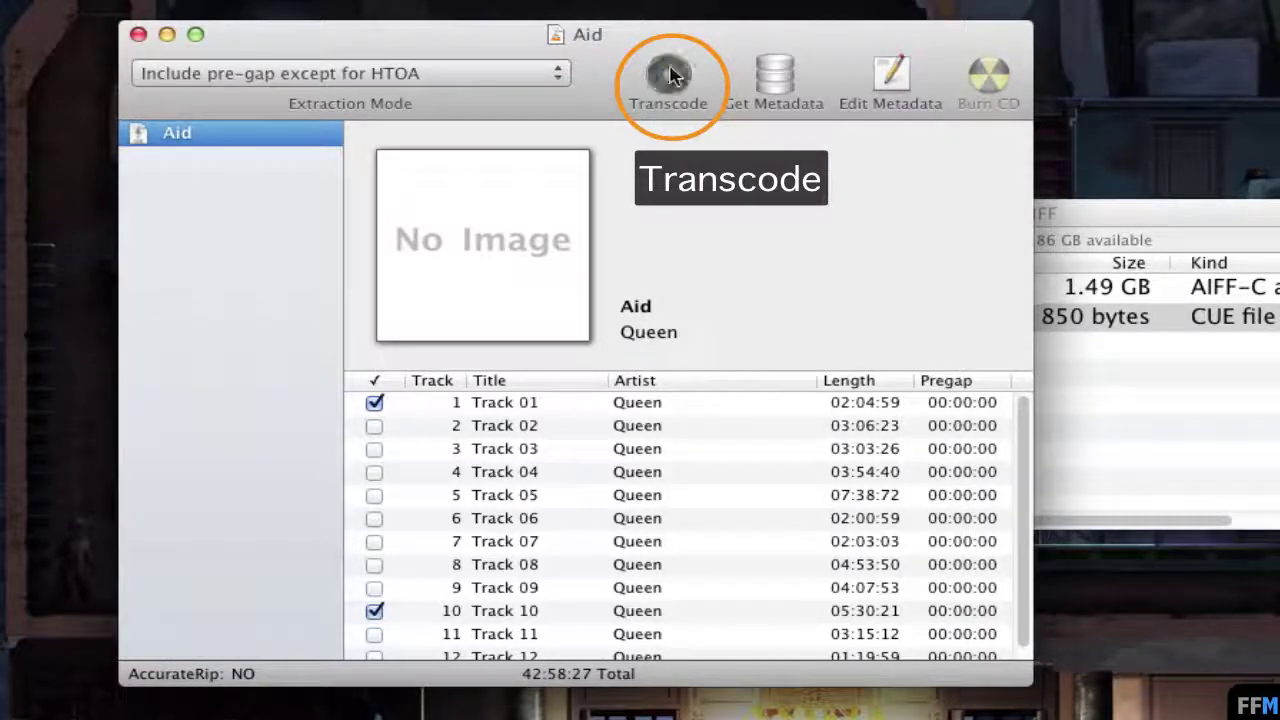
left_click_drag(455, 511, 634, 257)
left_click(1163, 214)
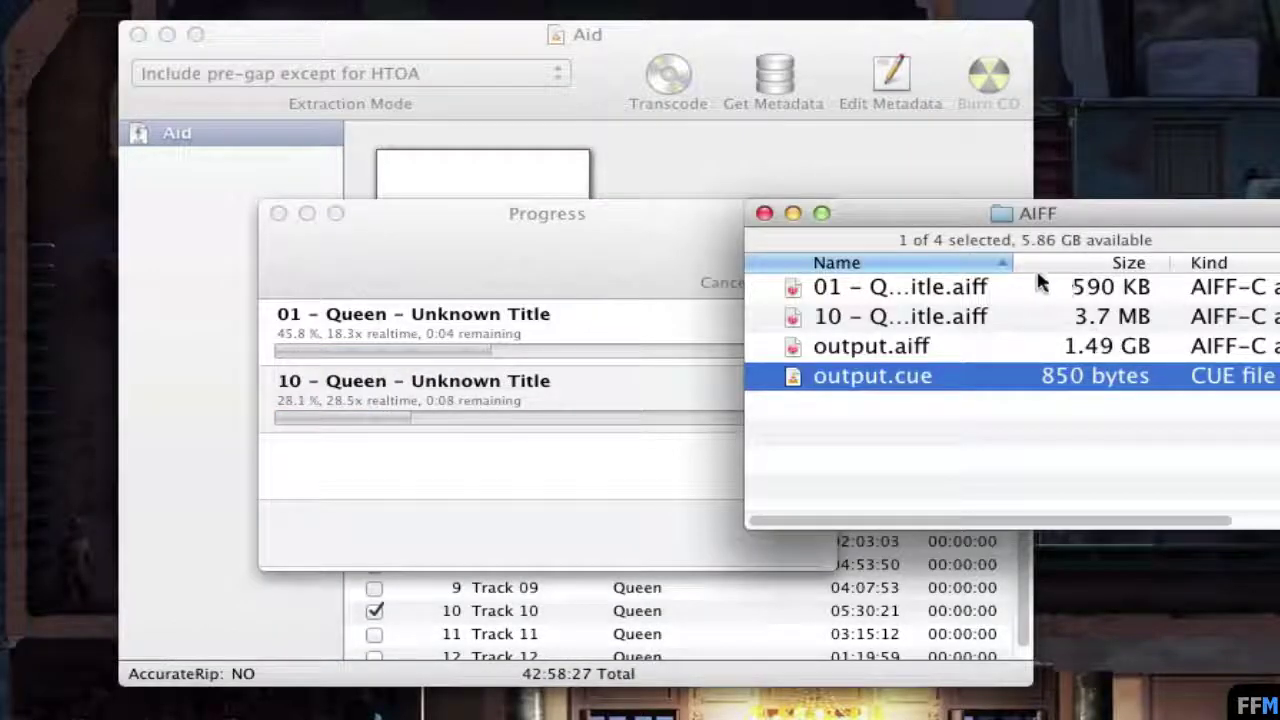
left_click_drag(1013, 262, 1188, 268)
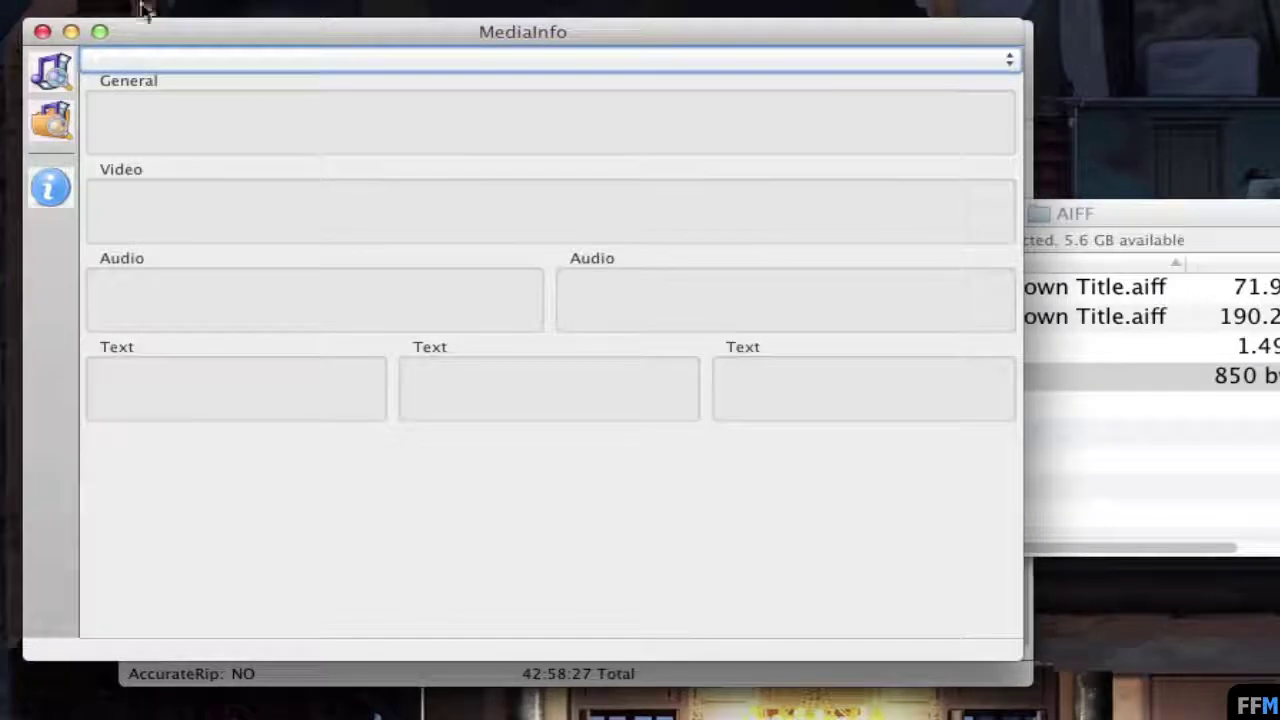
Switch to MediaInfo, view its version information and close the About dialog
left_click(140, 5)
left_click(150, 4)
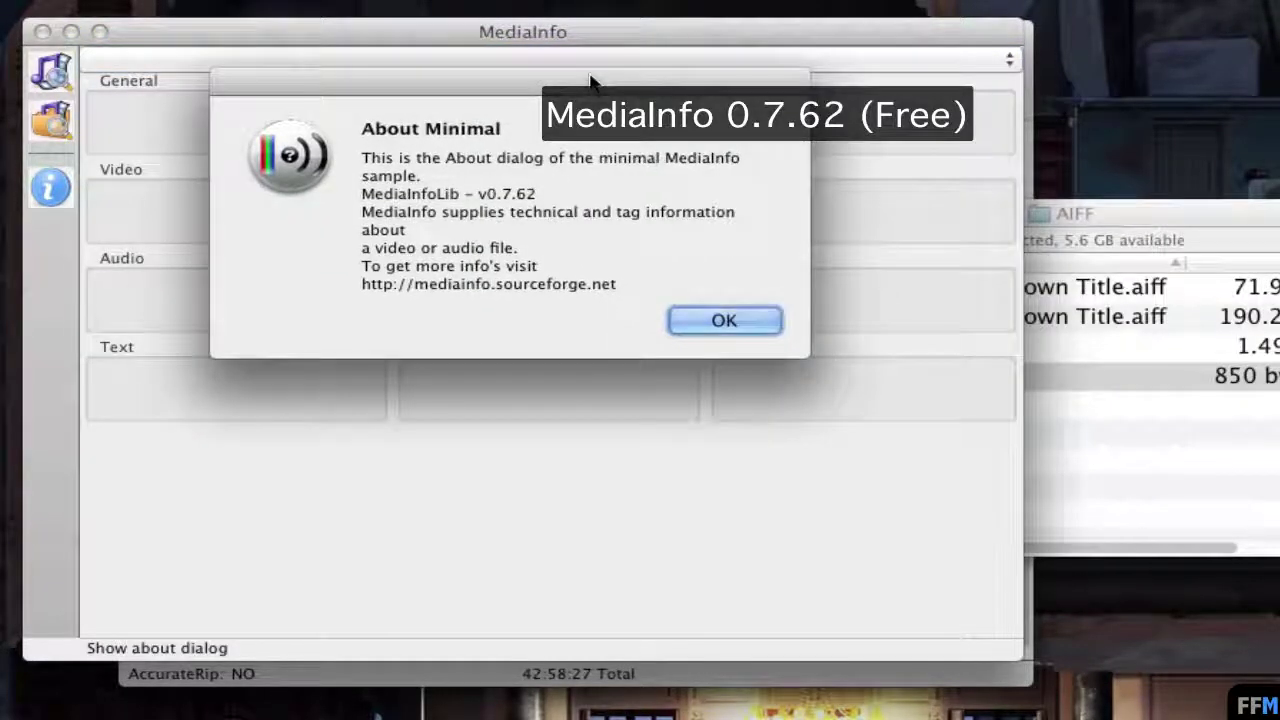
left_click(722, 320)
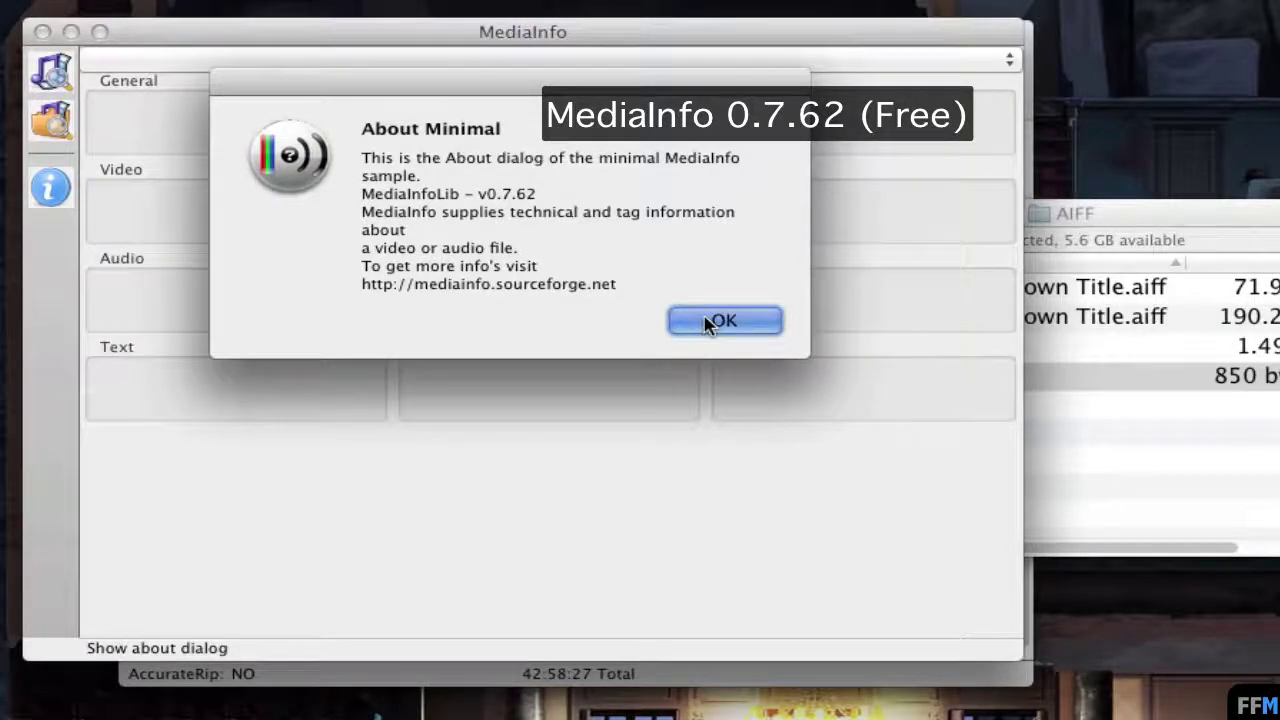
Open the AIFF directory in MediaInfo and display the media details of output.aiff
left_click(223, 2)
mouse_move(225, 22)
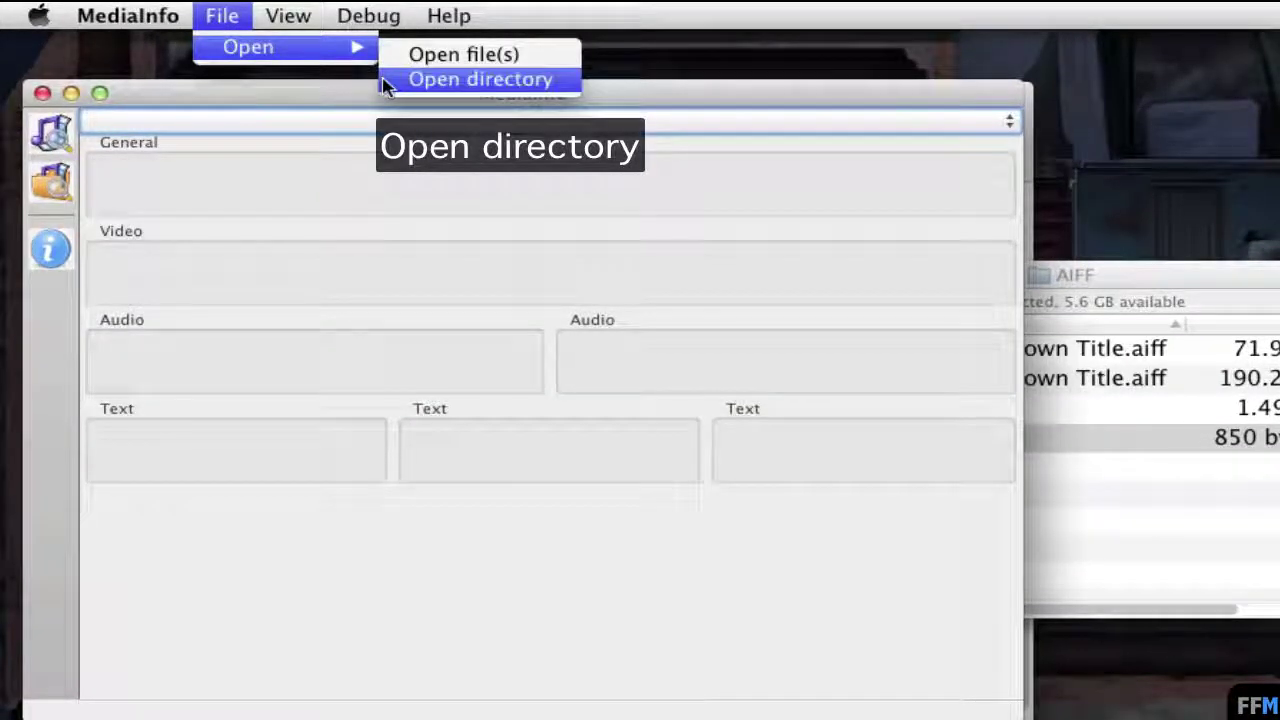
left_click(470, 79)
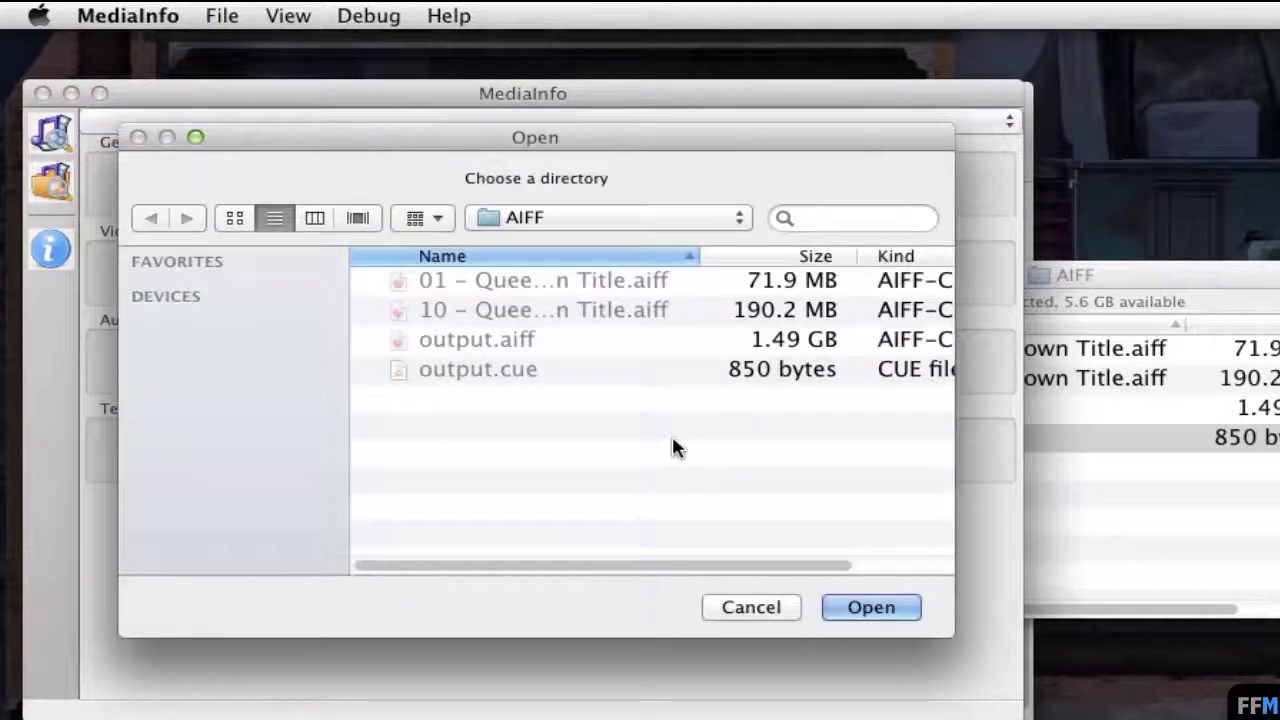
left_click(886, 612)
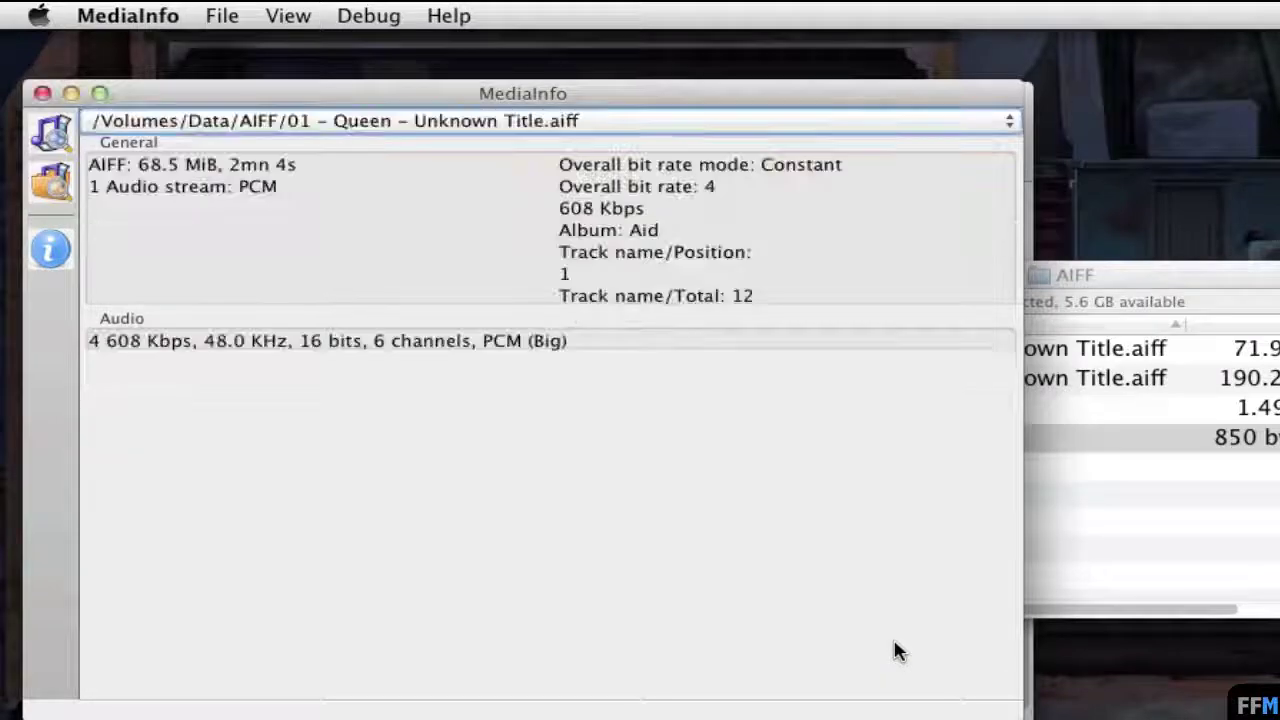
left_click(714, 124)
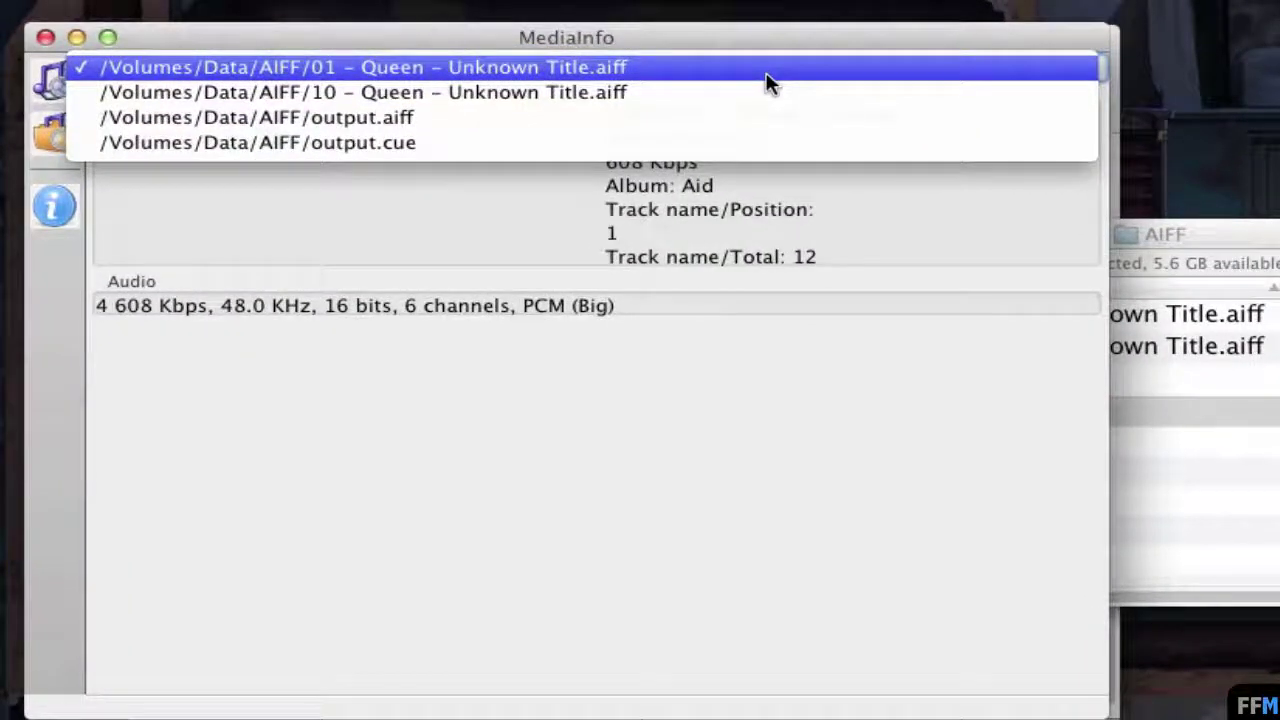
left_click(770, 125)
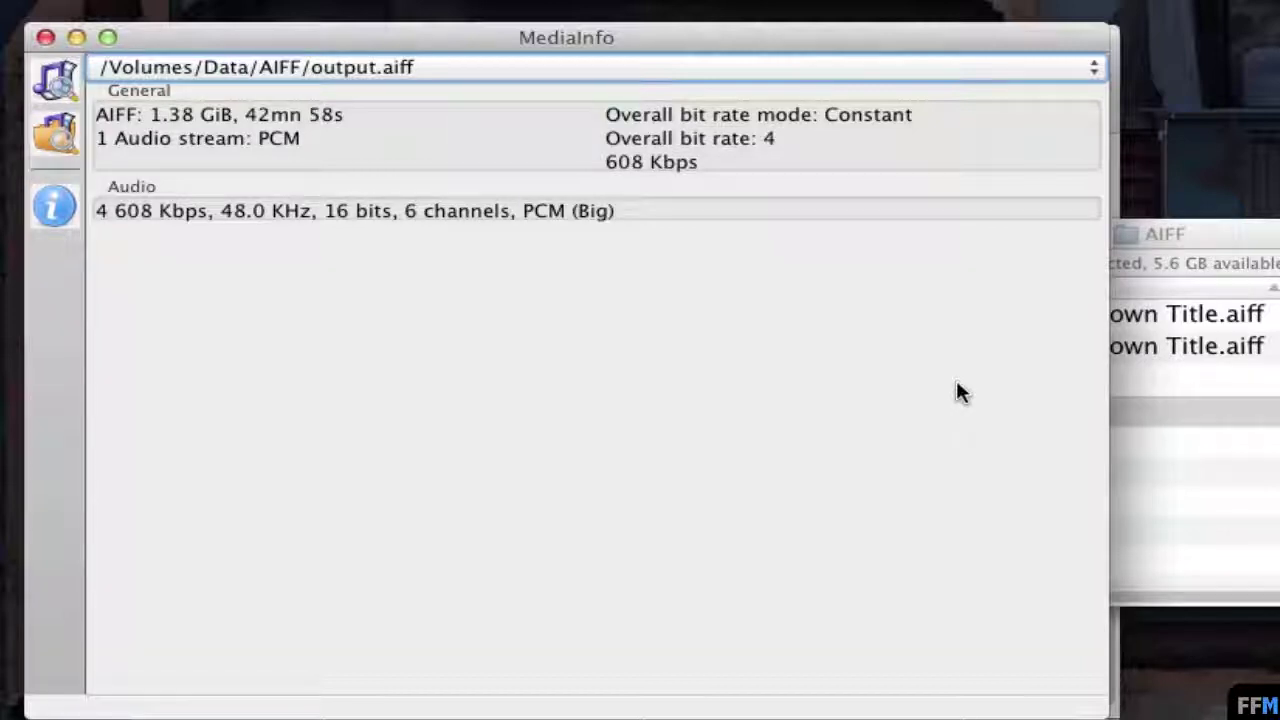
Compare the durations of the 01 and 10 Queen track files in MediaInfo with the track lengths in the Aid track list
left_click(666, 68)
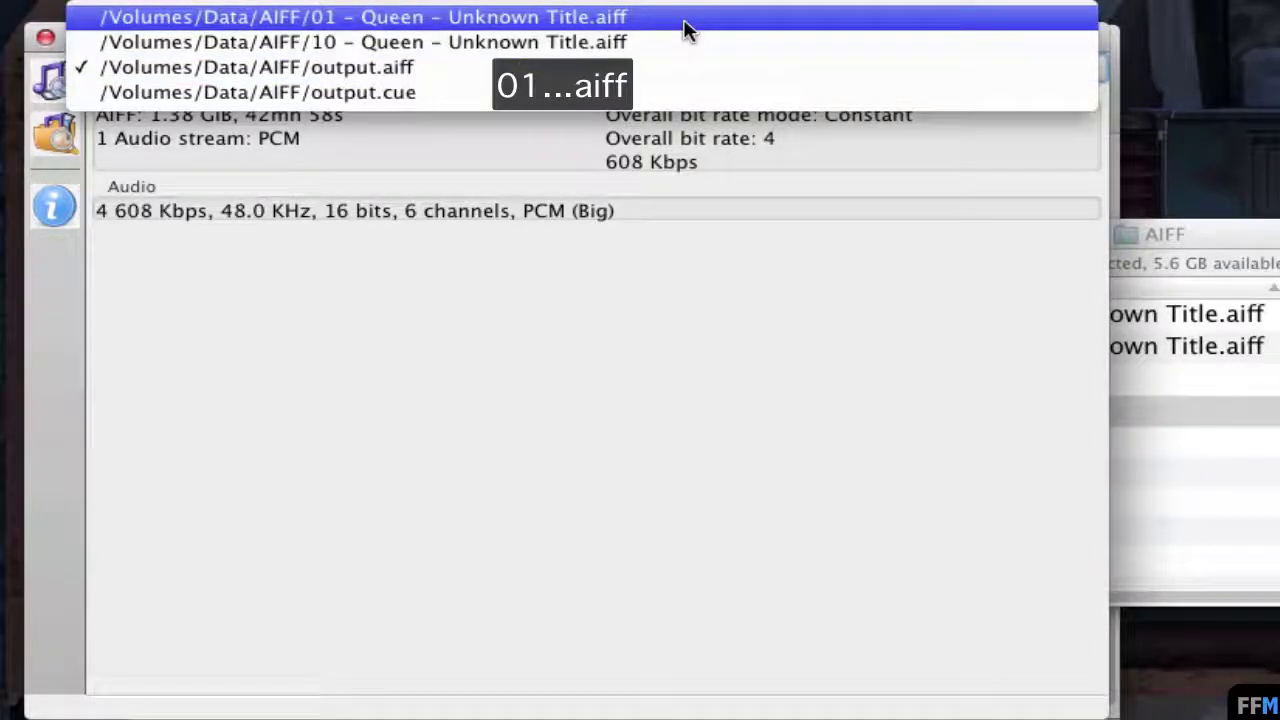
left_click(680, 18)
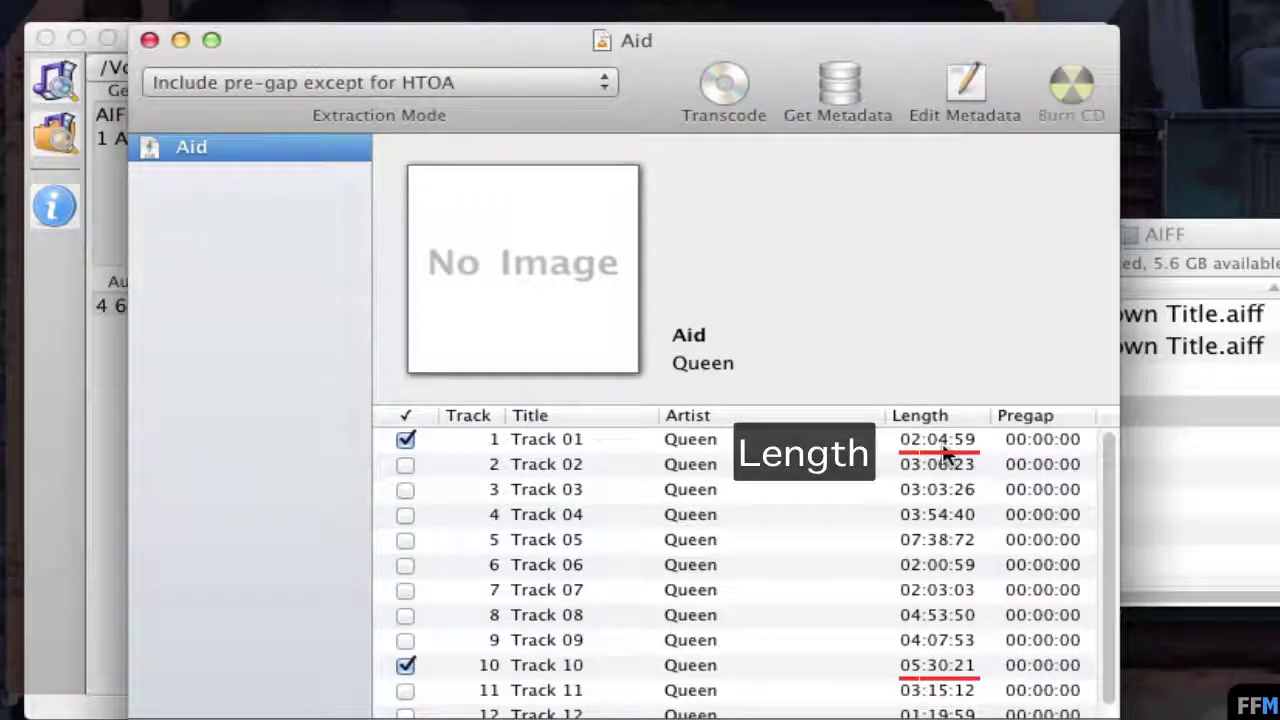
left_click(106, 597)
left_click(702, 67)
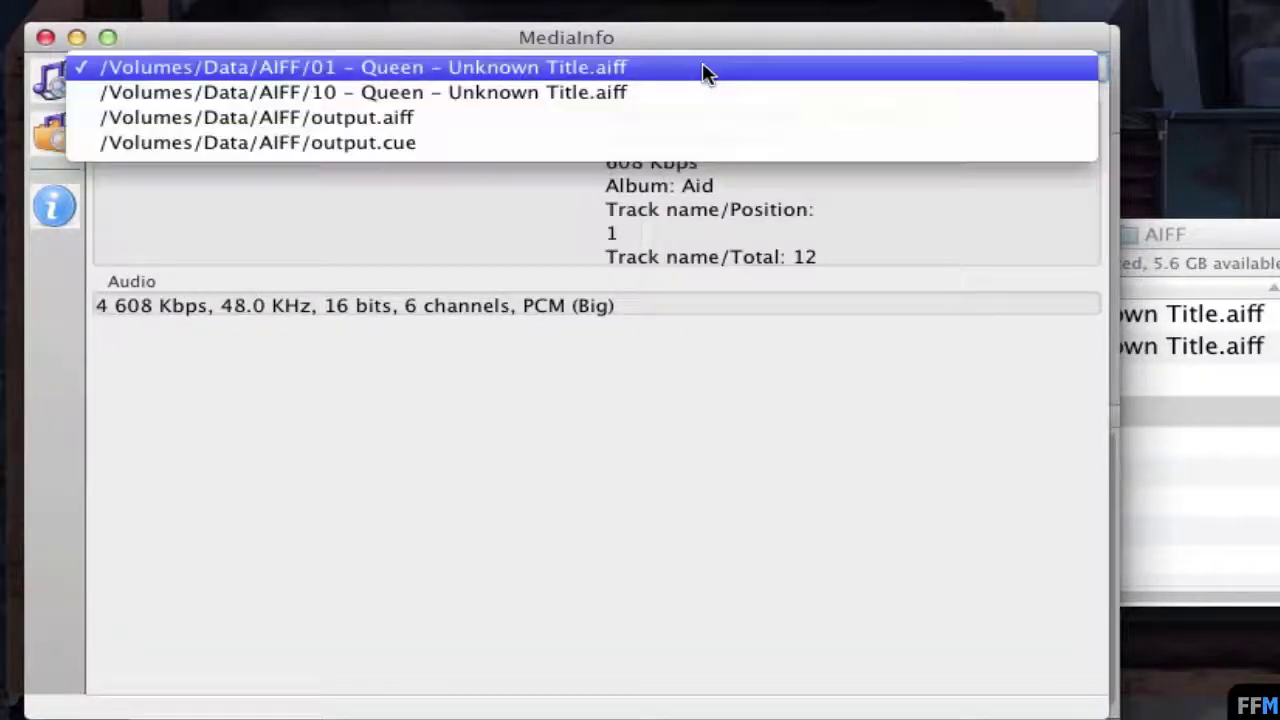
left_click(689, 92)
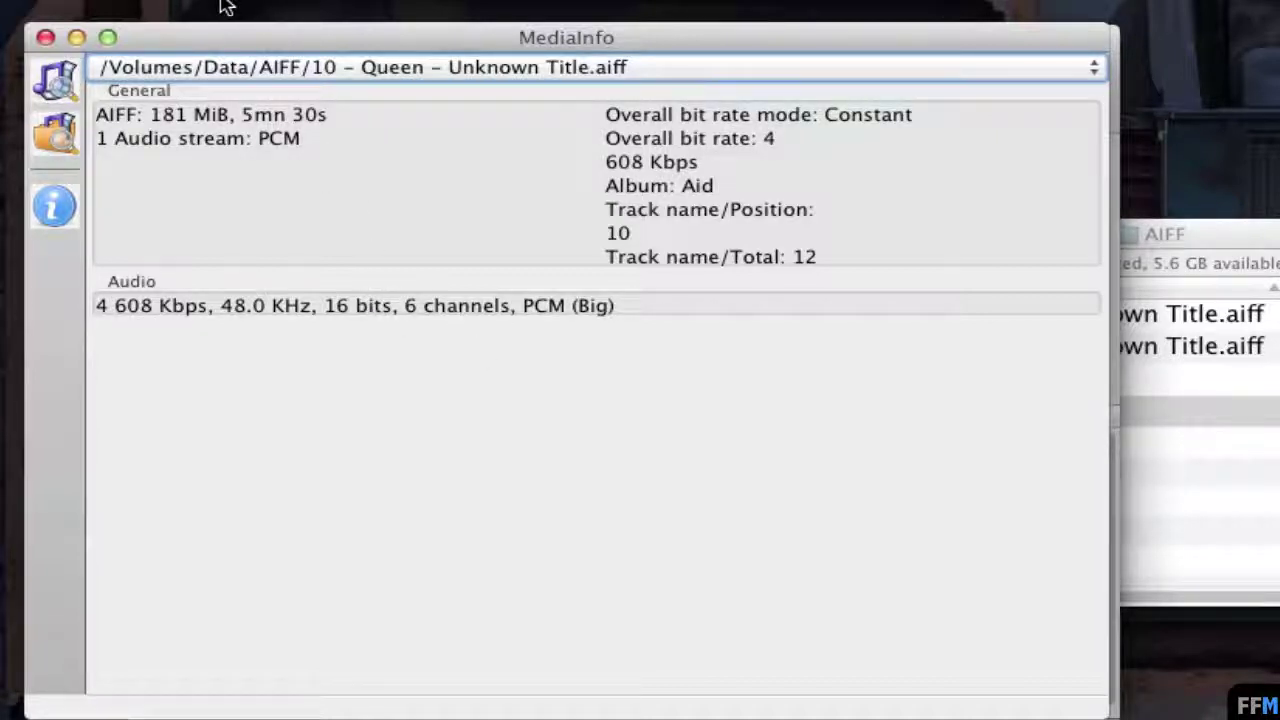
Minimize MediaInfo, switch to Max, view its version information and close the About window
left_click(77, 37)
left_click(100, 15)
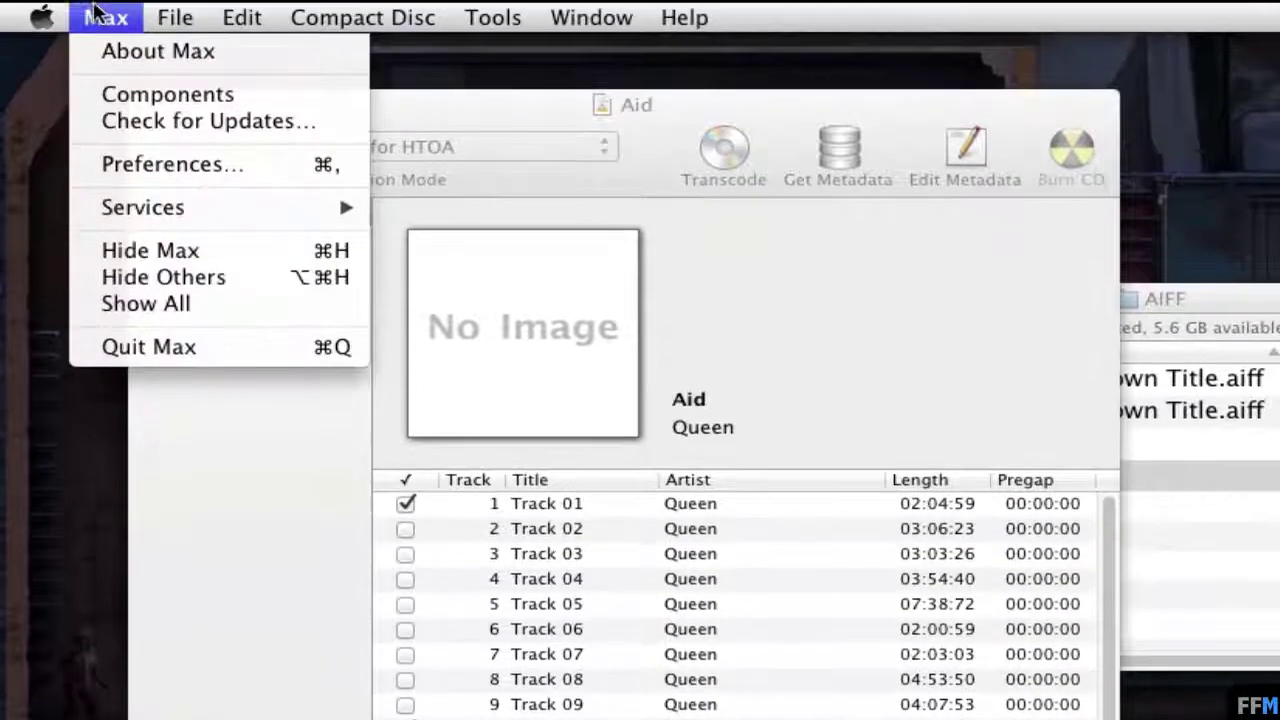
left_click(100, 50)
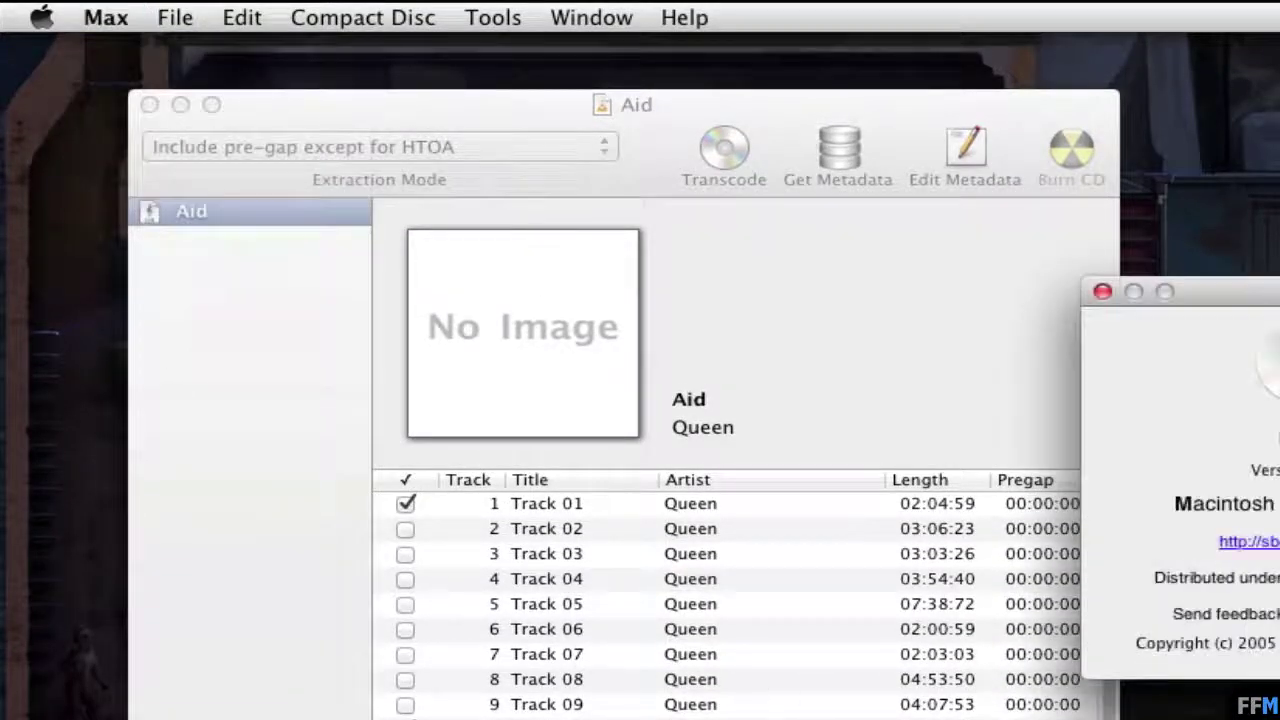
left_click_drag(1200, 291, 397, 56)
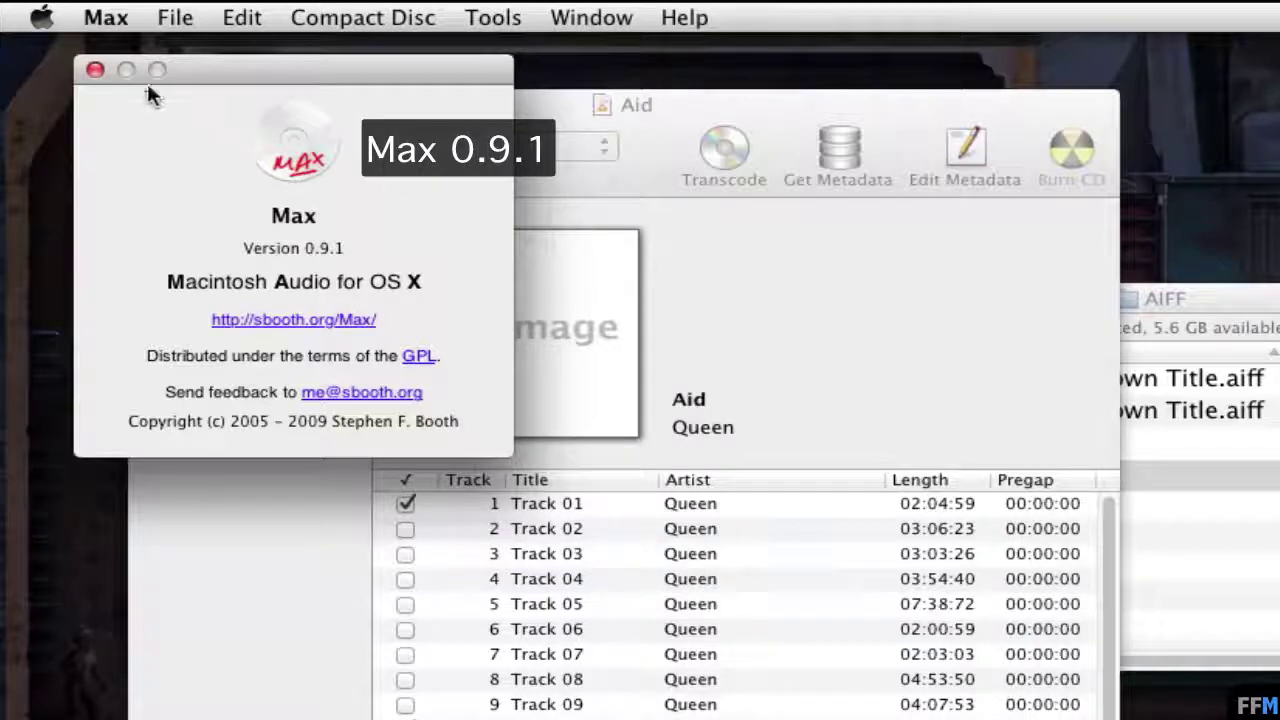
left_click(95, 70)
Open the output format settings in the Max preferences and filter the available formats by "aiff"
left_click(105, 17)
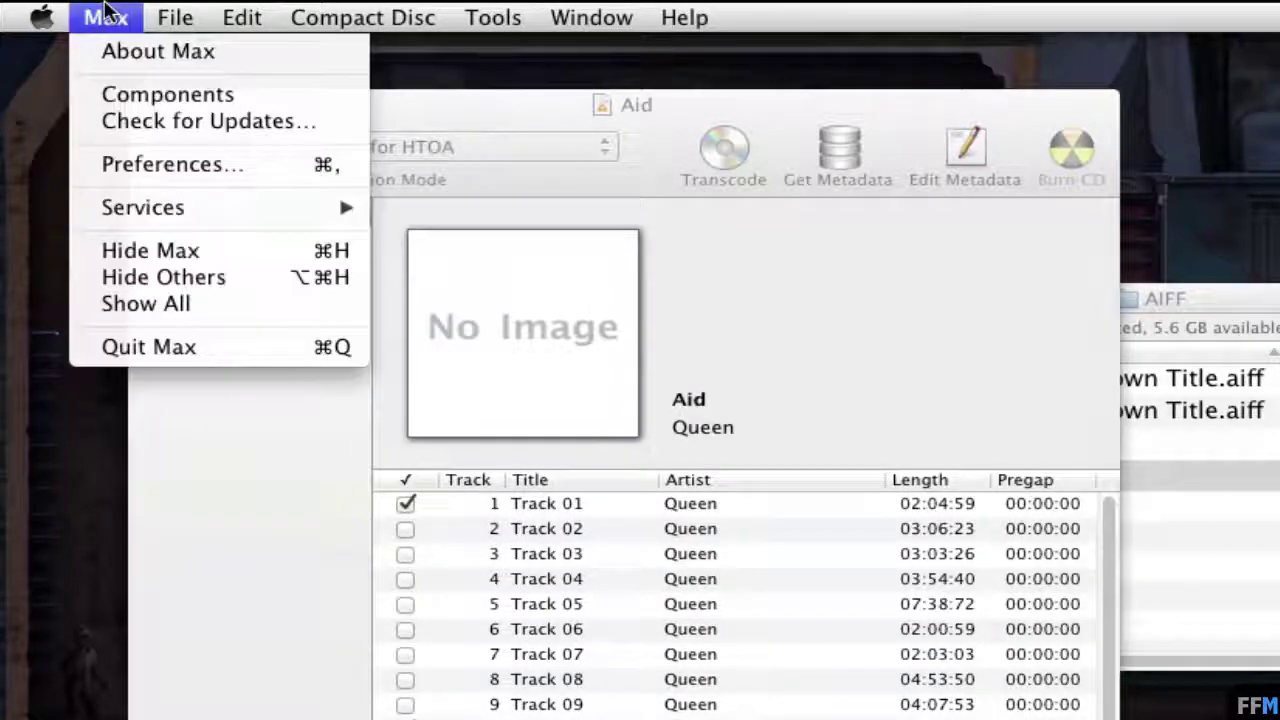
left_click(76, 160)
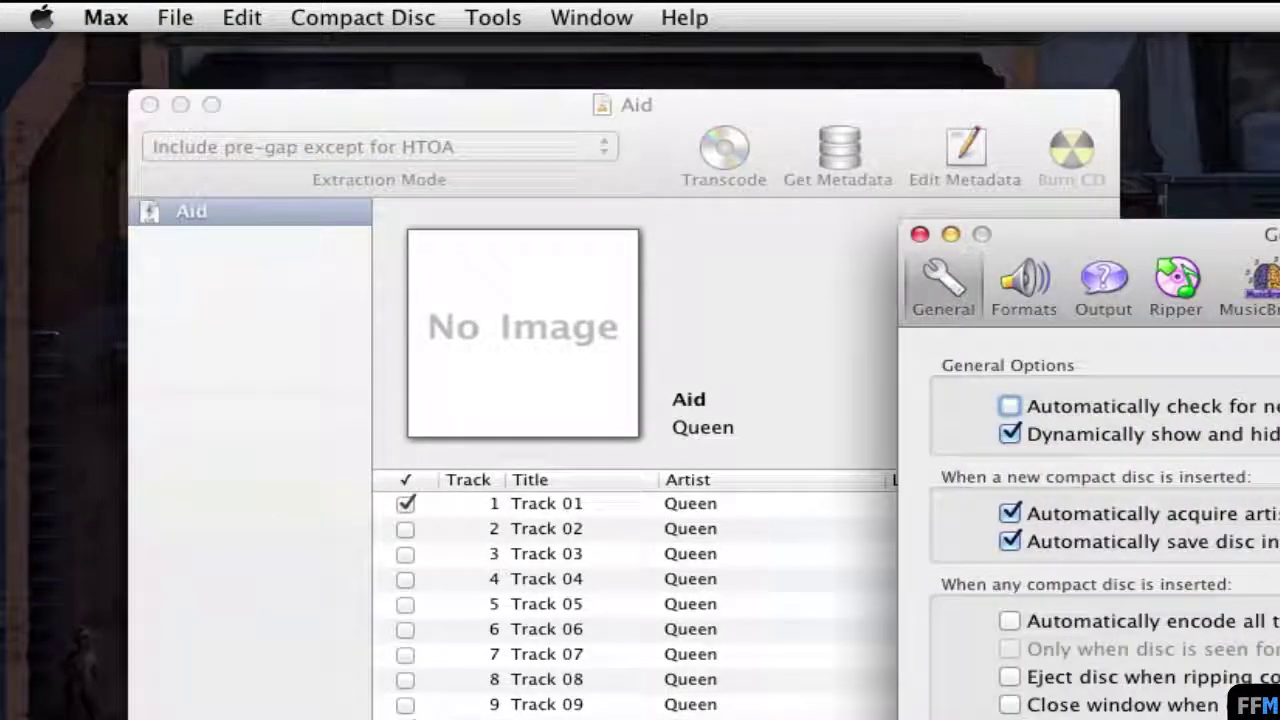
left_click_drag(1100, 234, 730, 152)
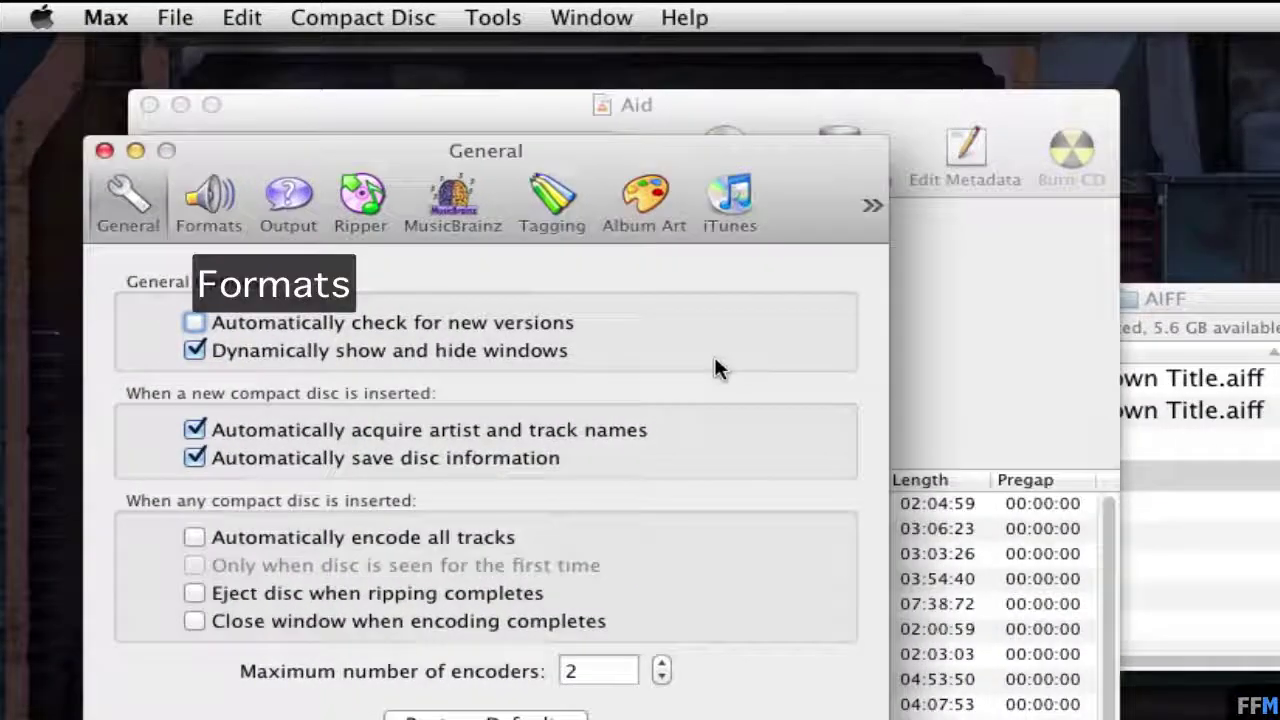
left_click(212, 205)
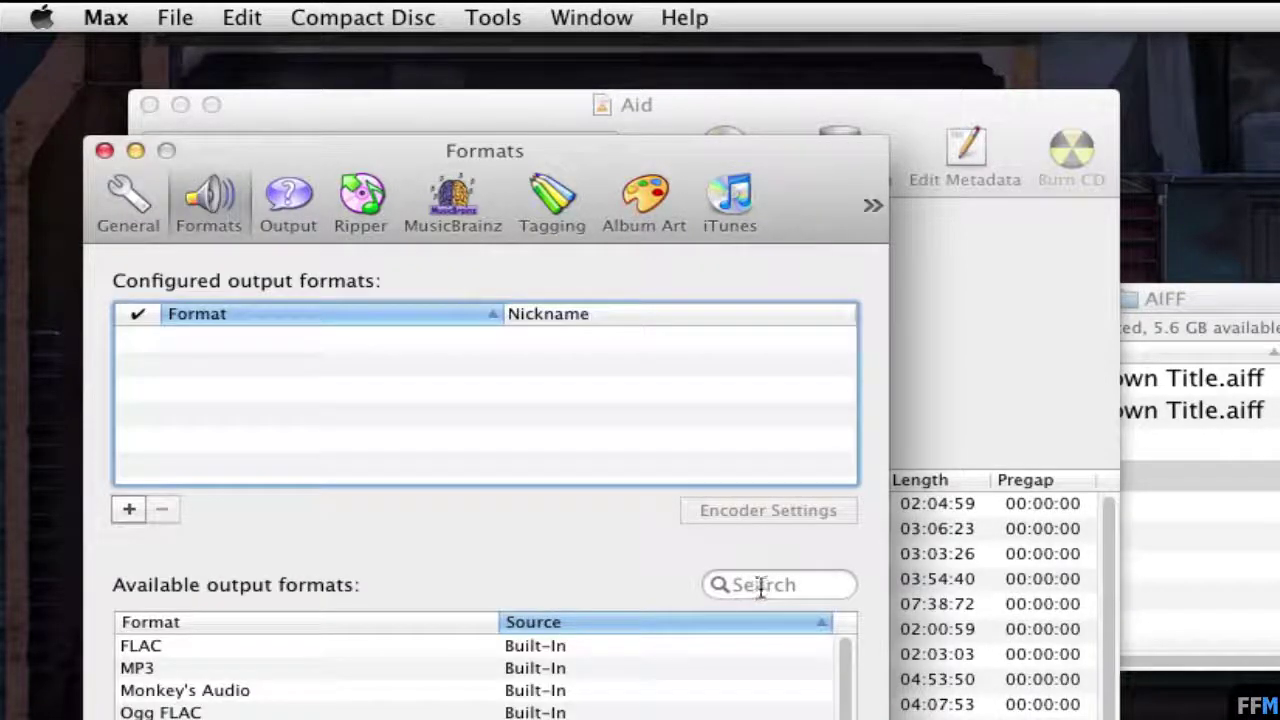
left_click(762, 585)
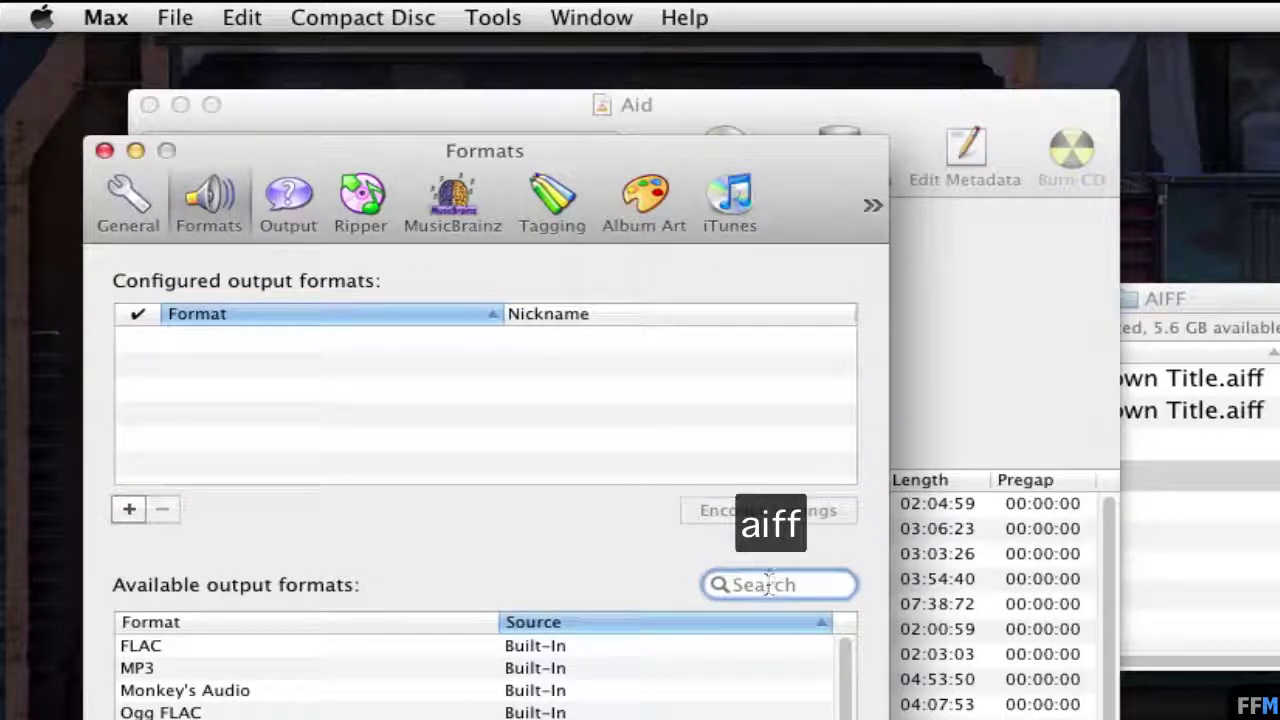
type("aiff")
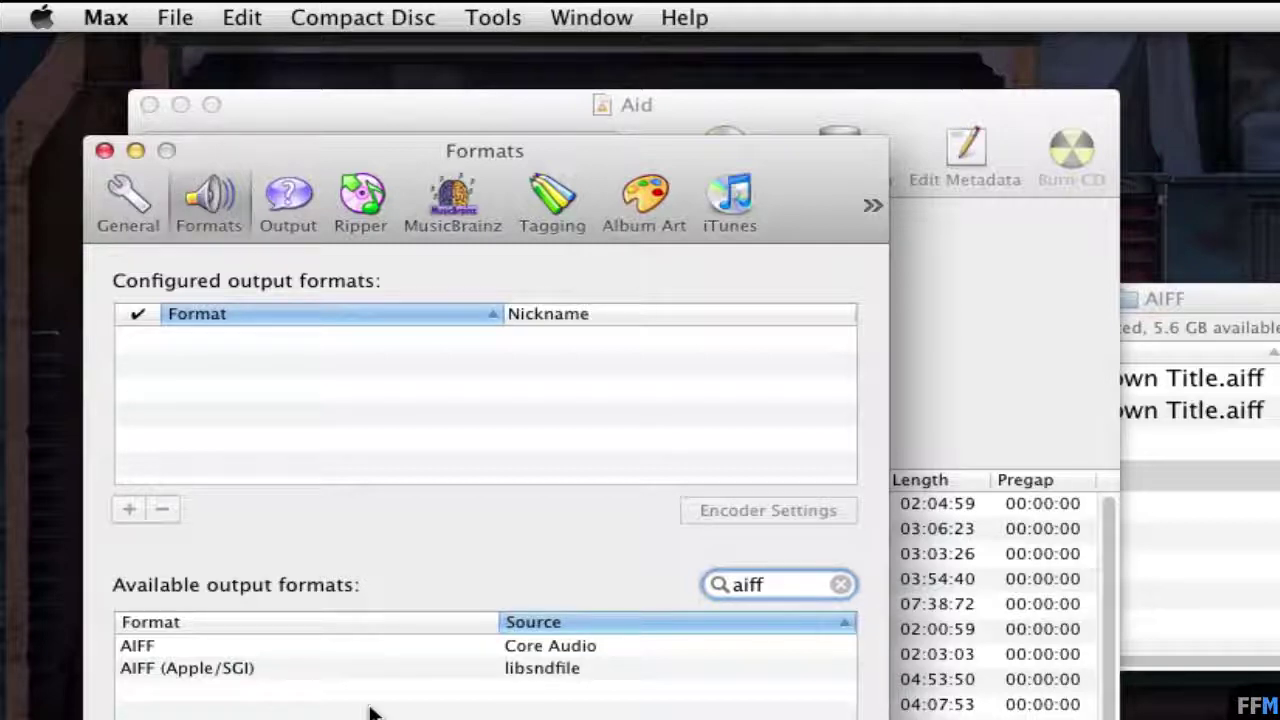
Add the Core Audio AIFF format with Linear PCM, 16 bit big-endian signed integer data and enable it for output
left_click(285, 647)
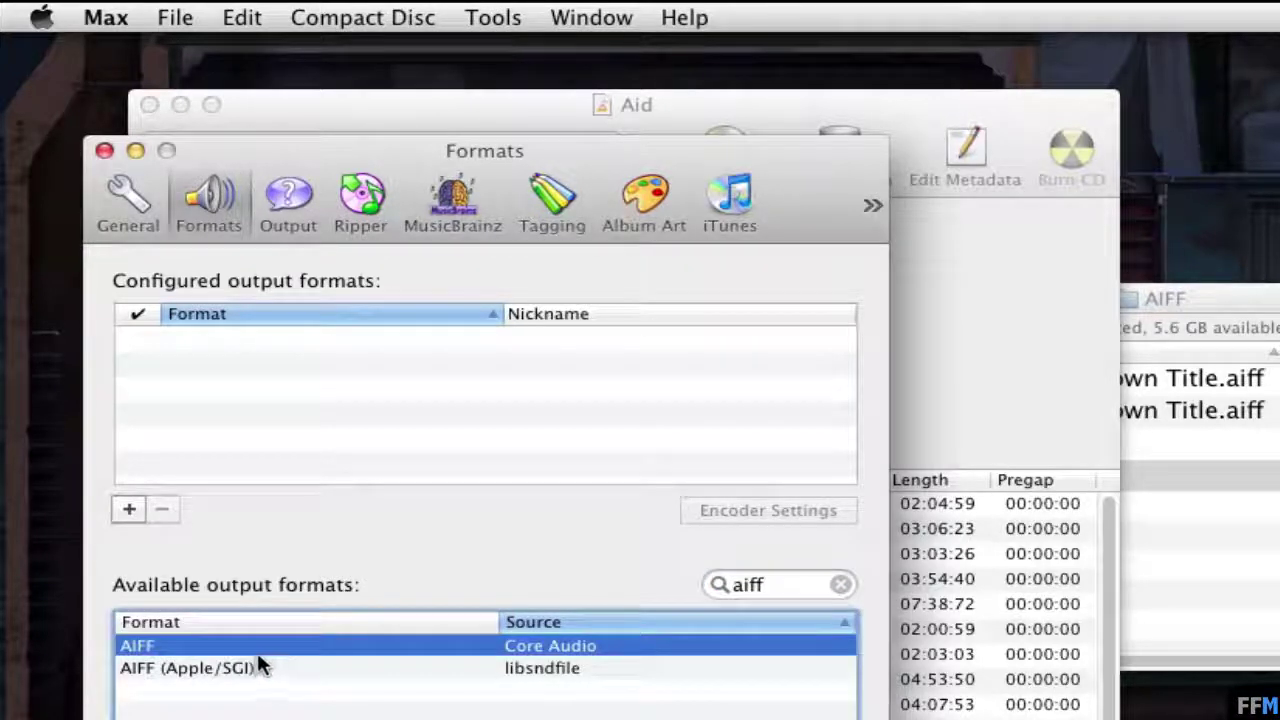
left_click(120, 511)
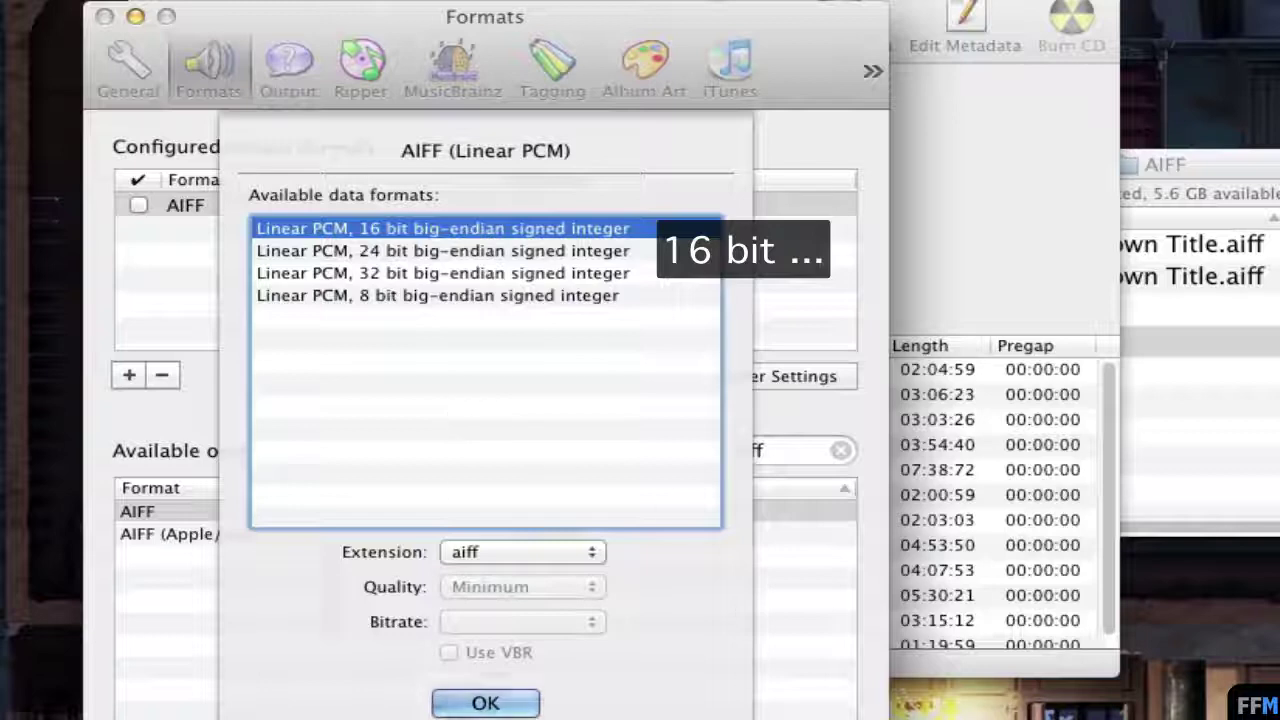
left_click(512, 703)
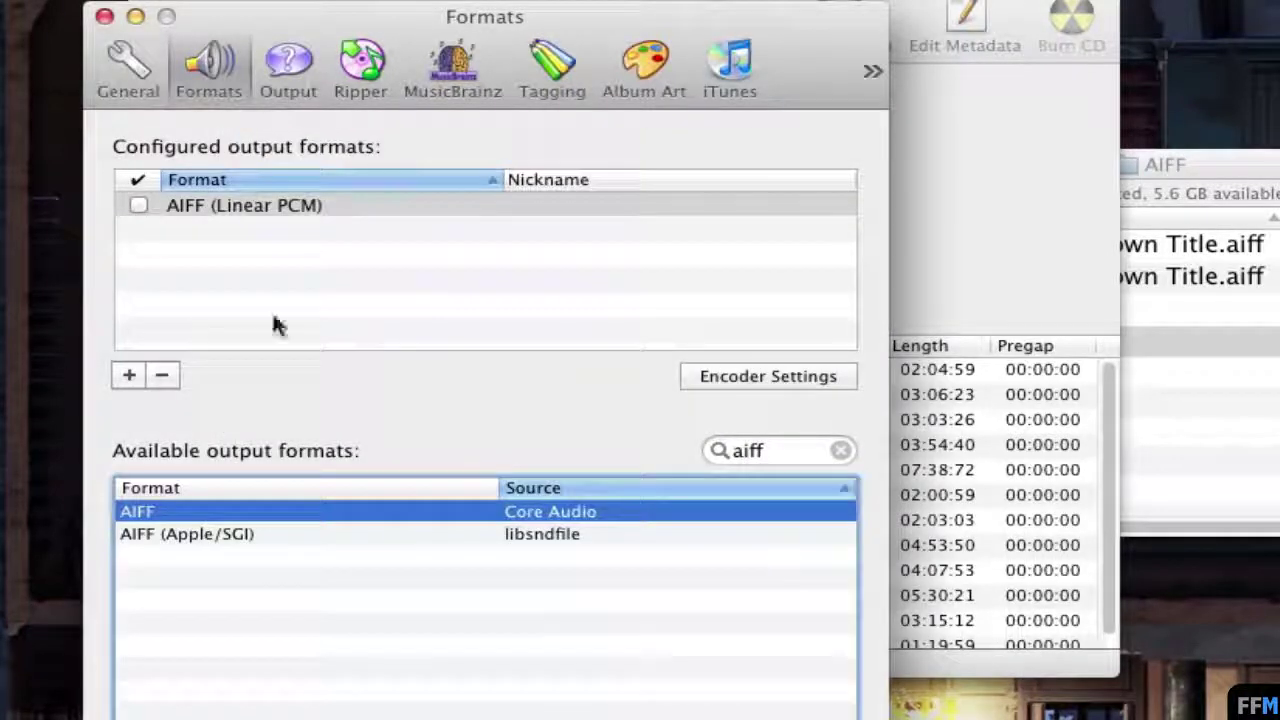
left_click(139, 206)
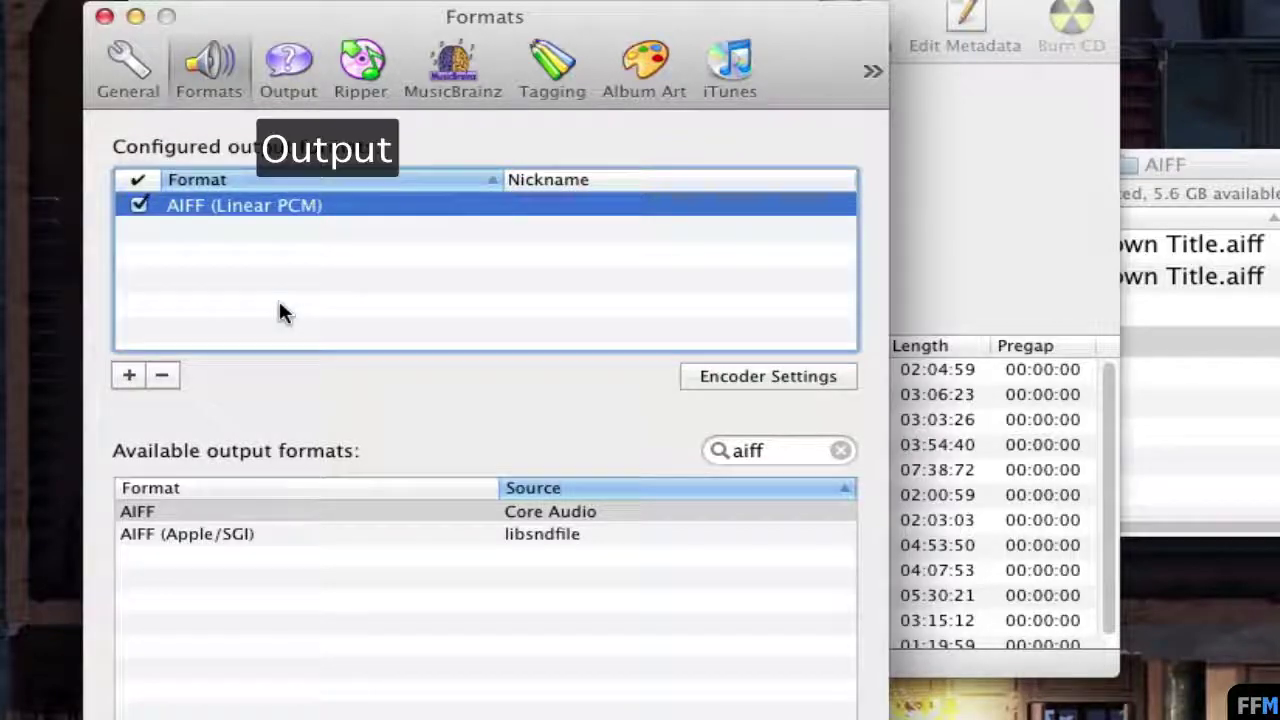
Create a folder named max inside the AIFF folder and set it as the location for output files
left_click(289, 62)
left_click(432, 190)
left_click(505, 276)
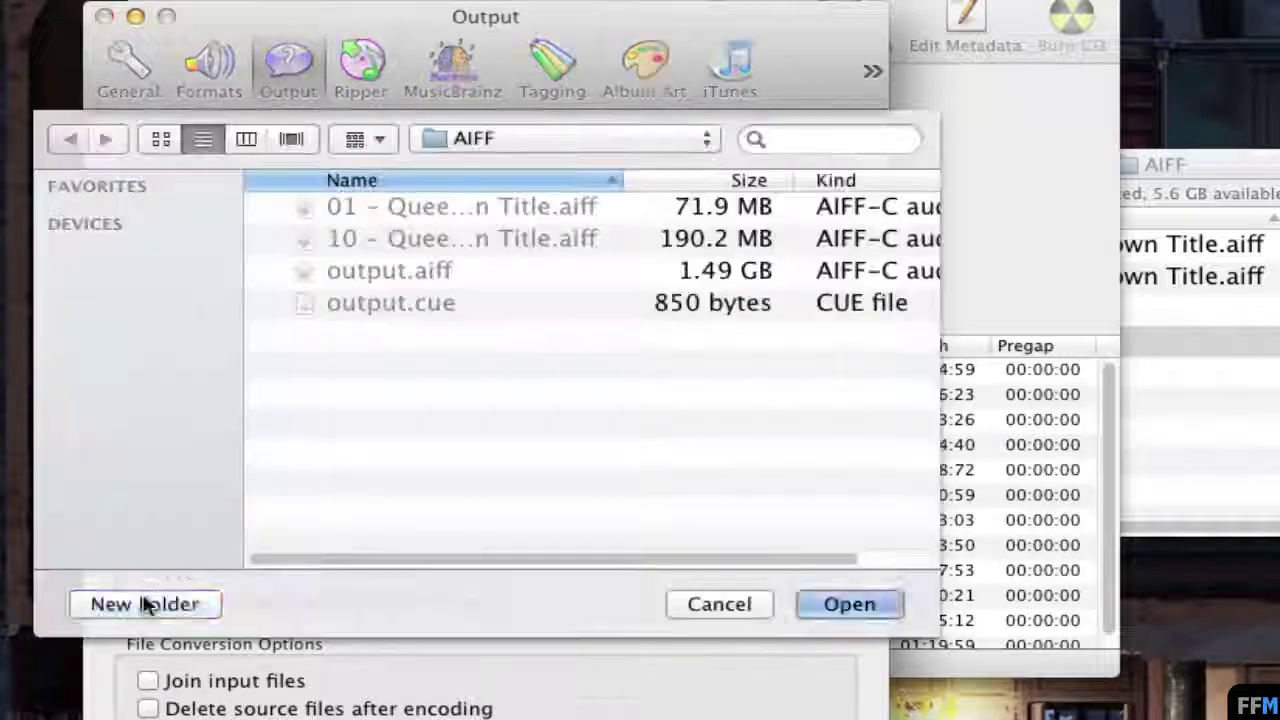
left_click(143, 603)
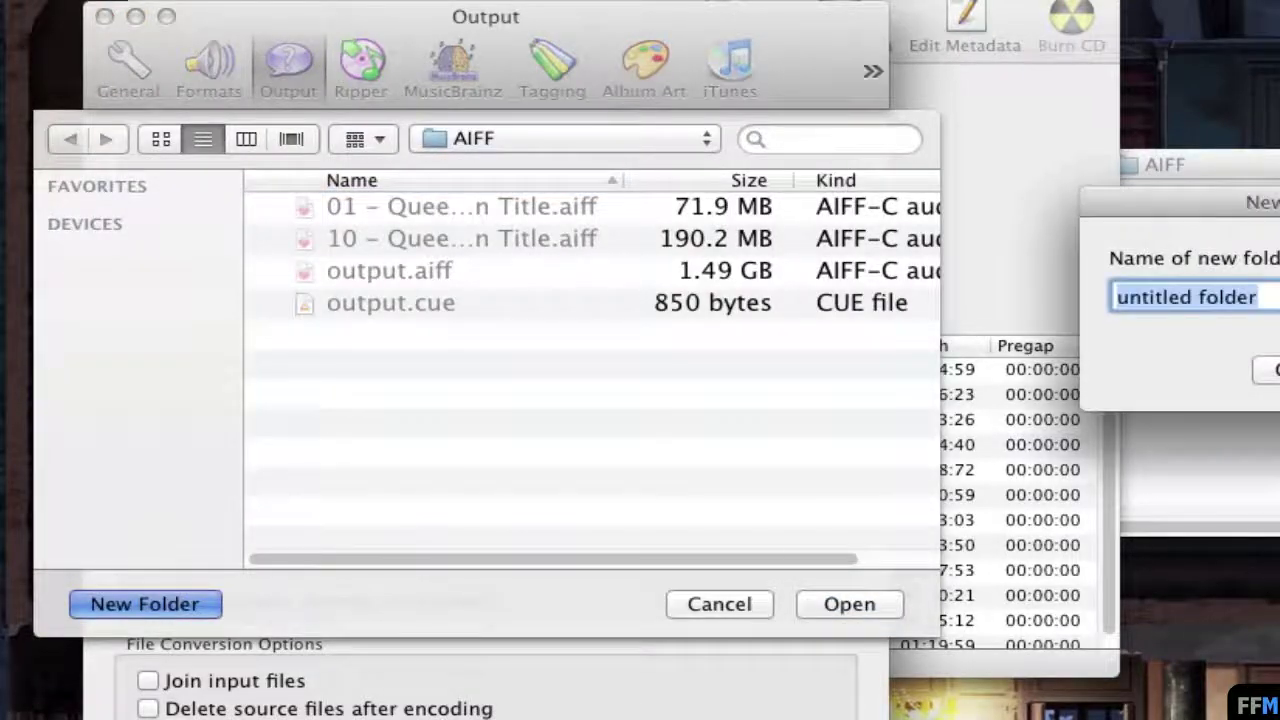
left_click_drag(1275, 204, 564, 360)
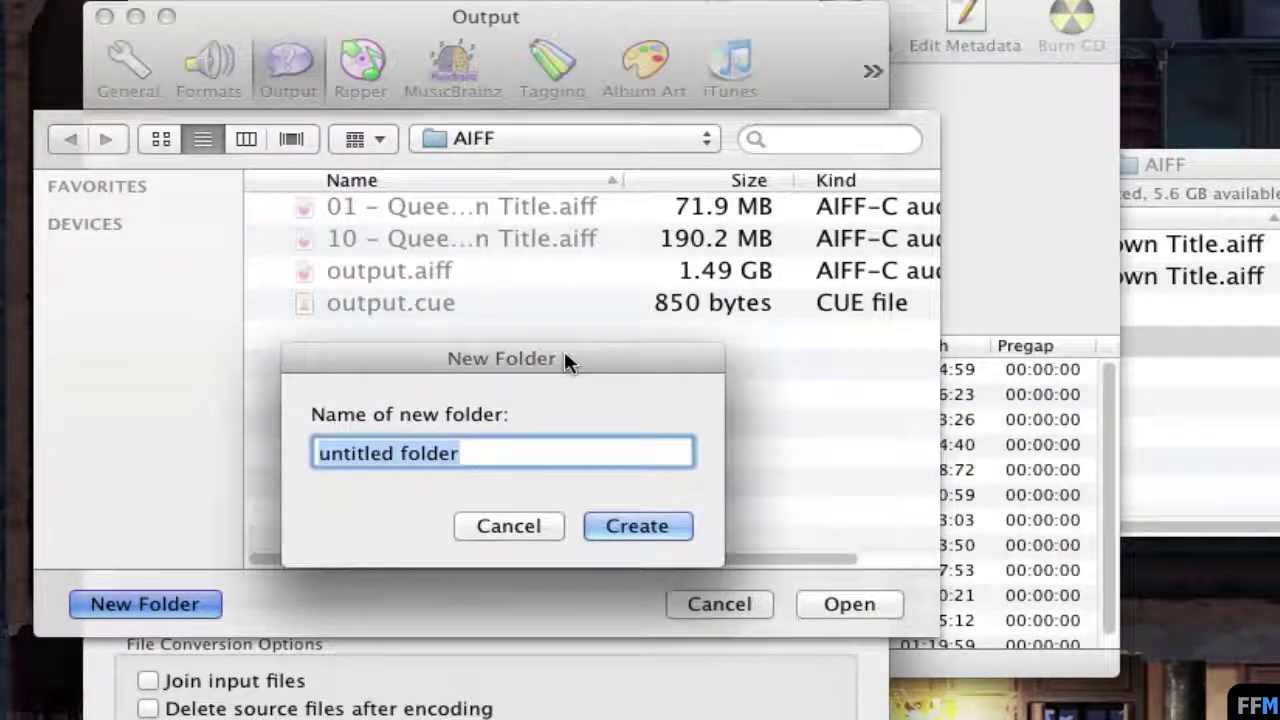
type("max")
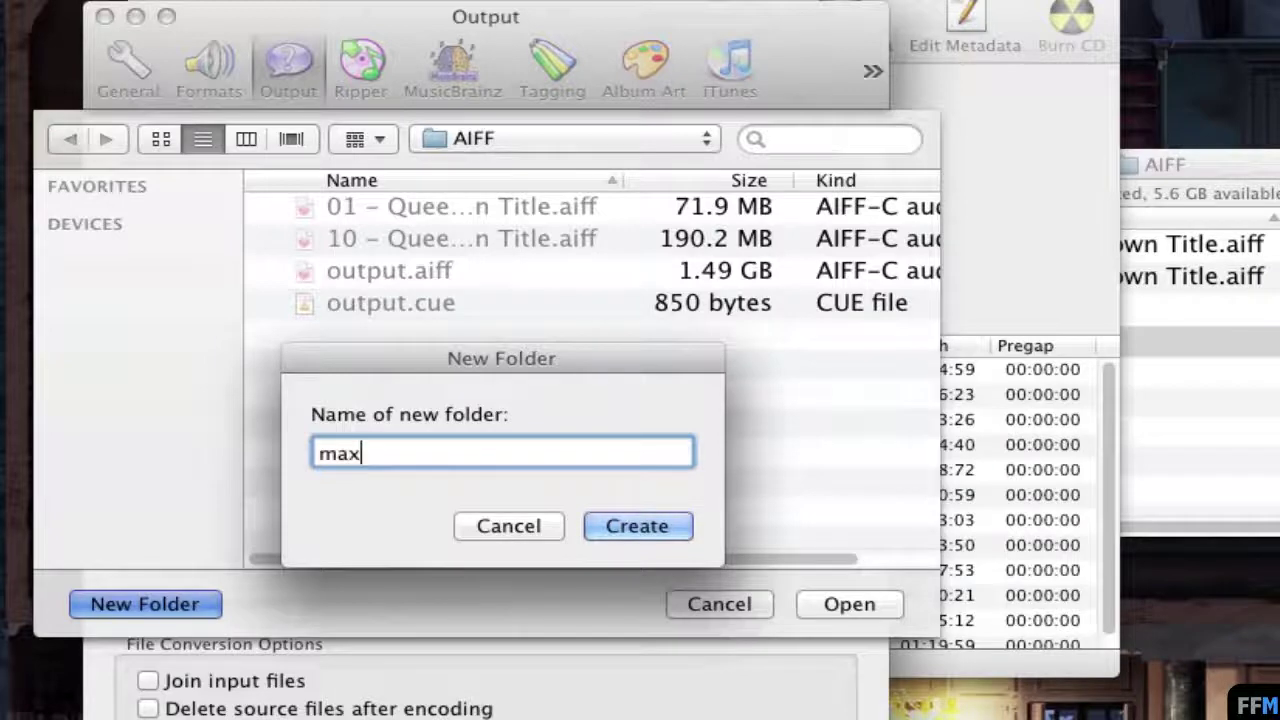
left_click(672, 526)
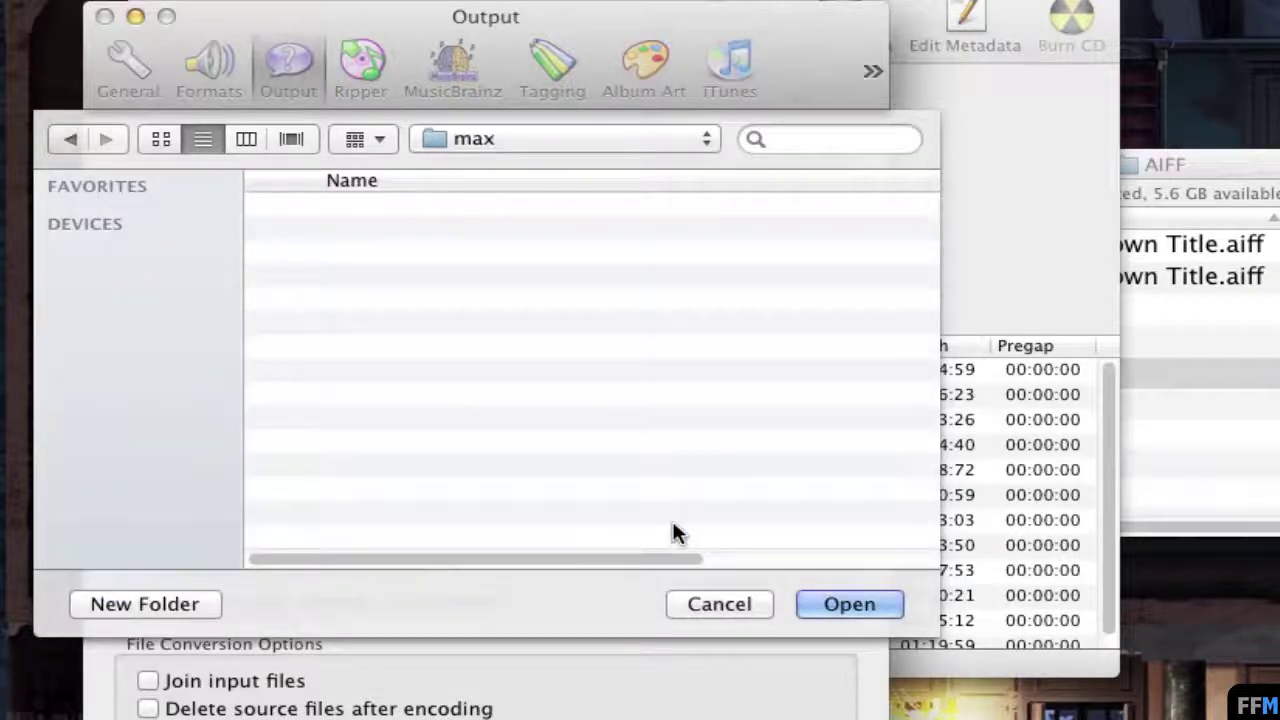
left_click(877, 604)
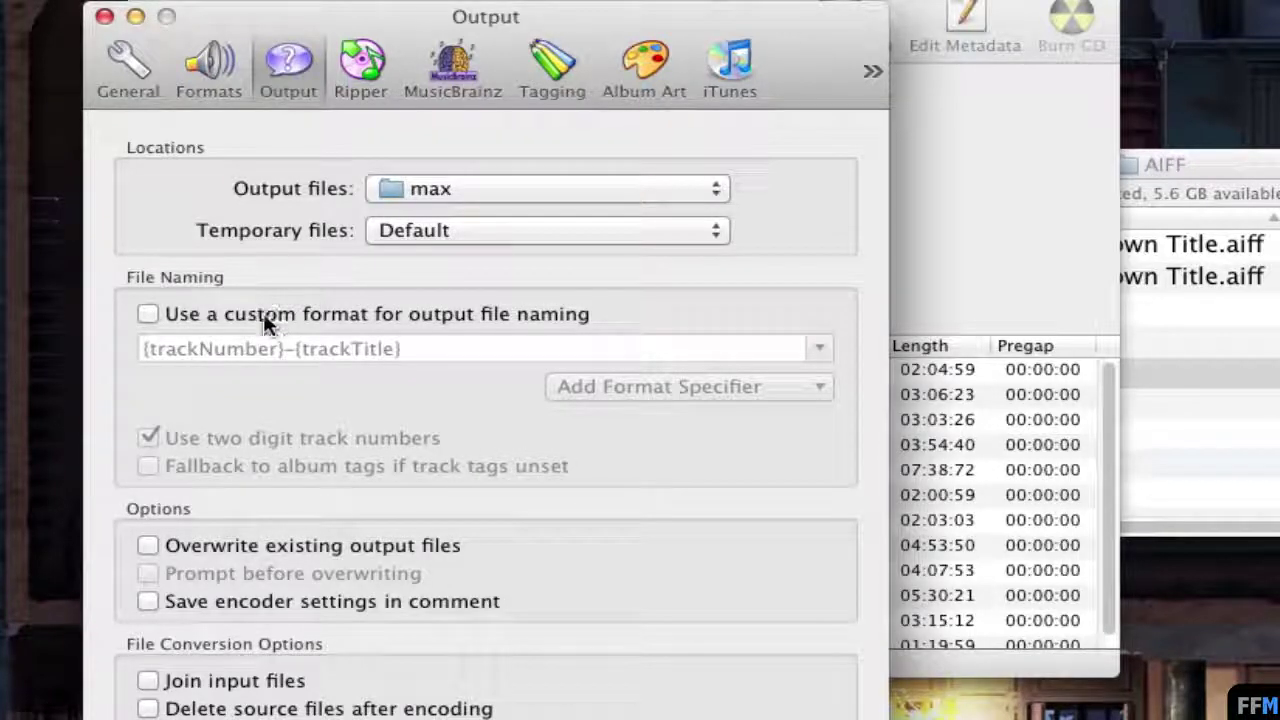
Enable custom output file naming and set the format to {trackNumber} - {albumArtist} - {trackTitle}
left_click(156, 311)
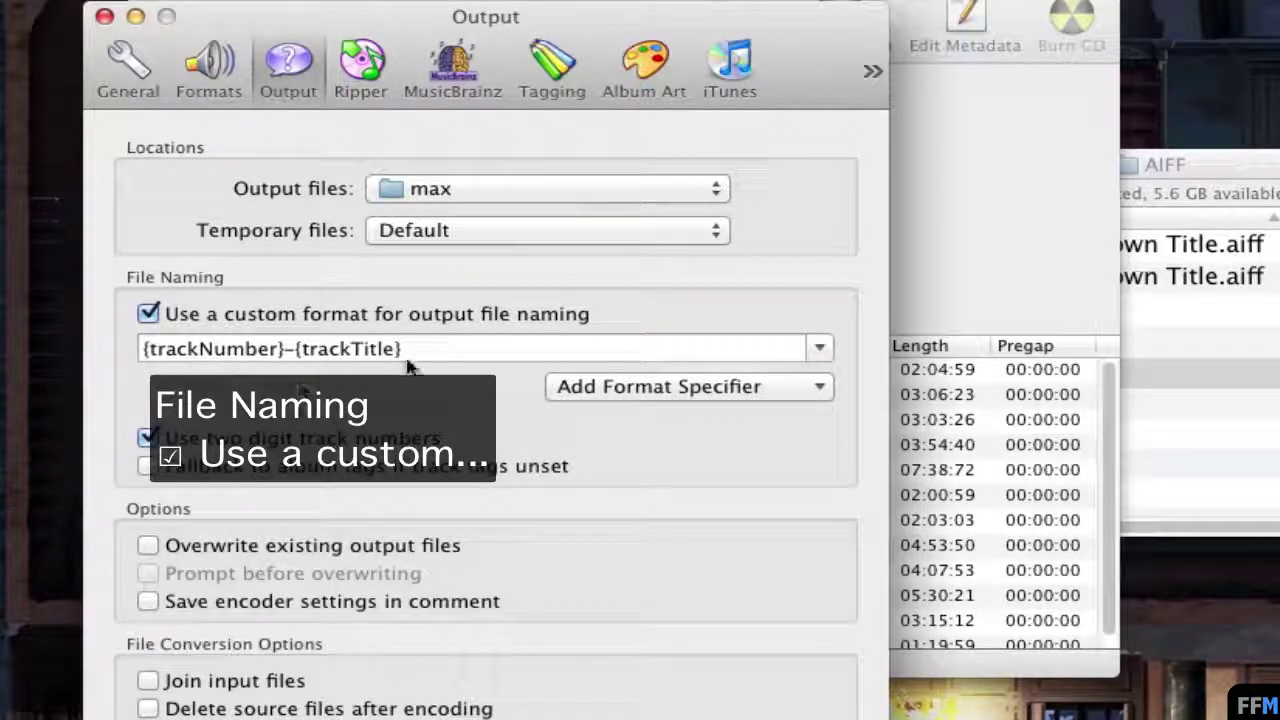
left_click_drag(437, 351, 145, 358)
left_click(688, 389)
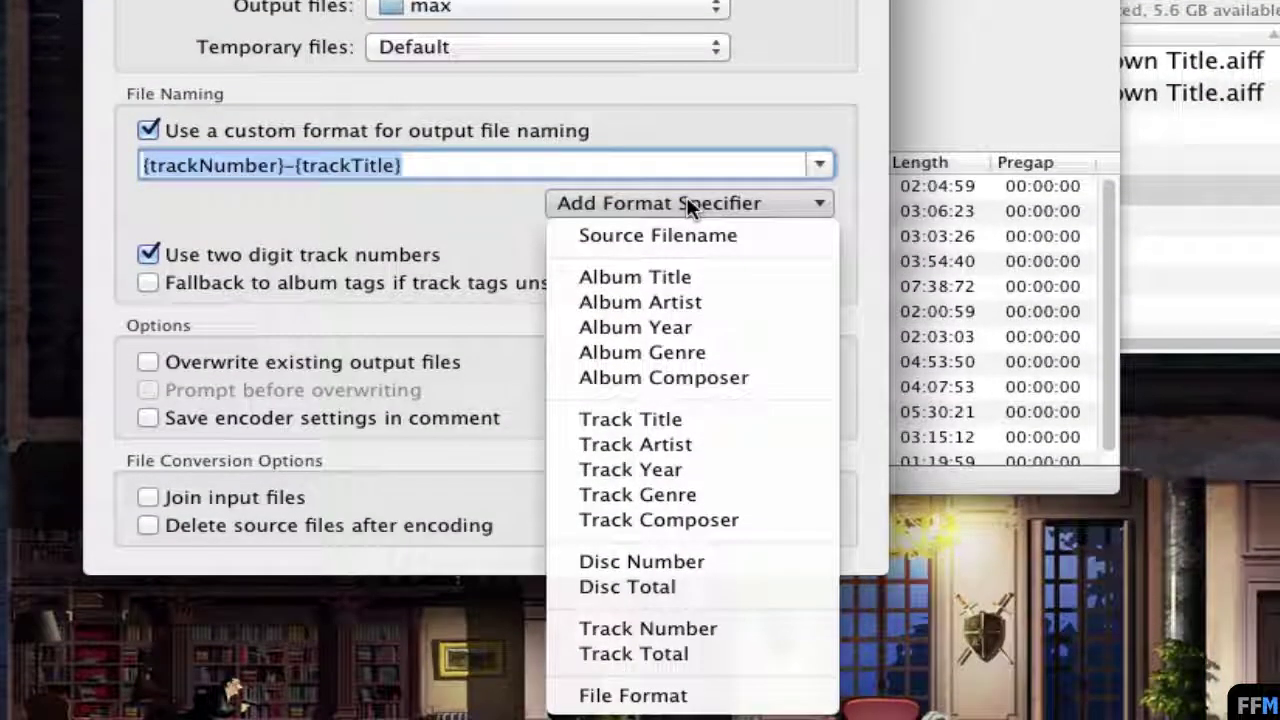
left_click(742, 628)
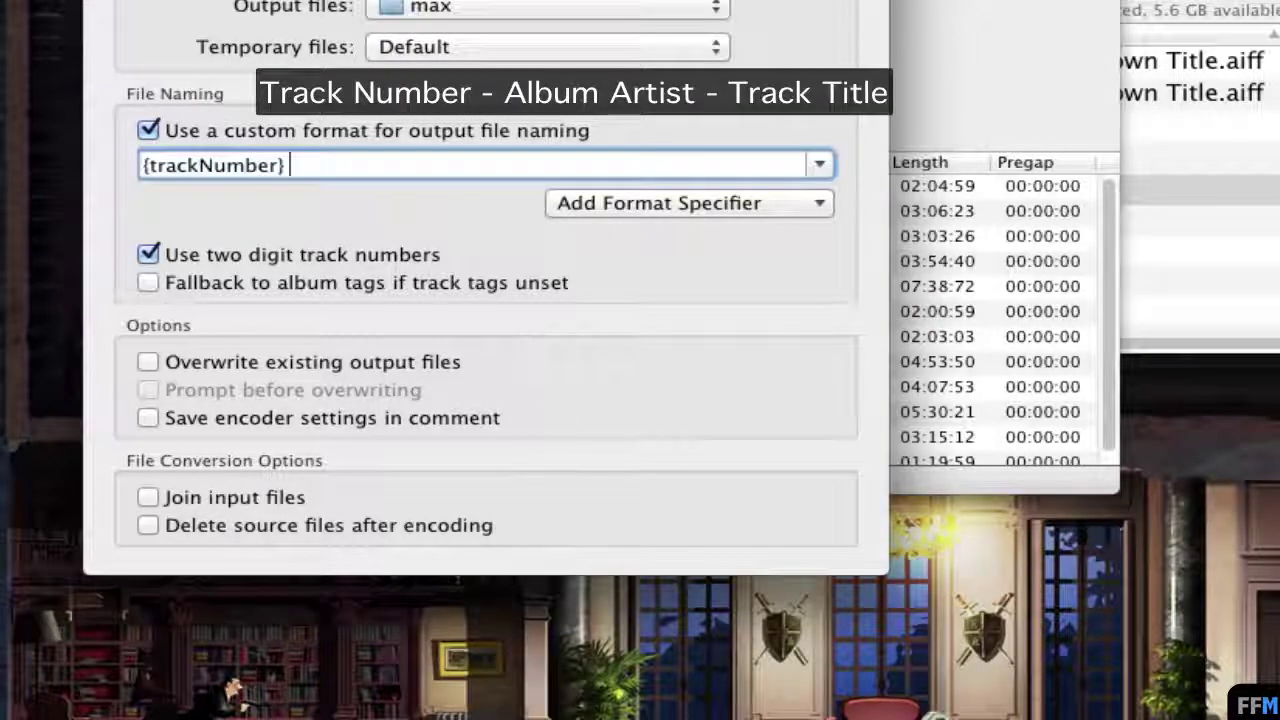
type("-")
left_click(812, 204)
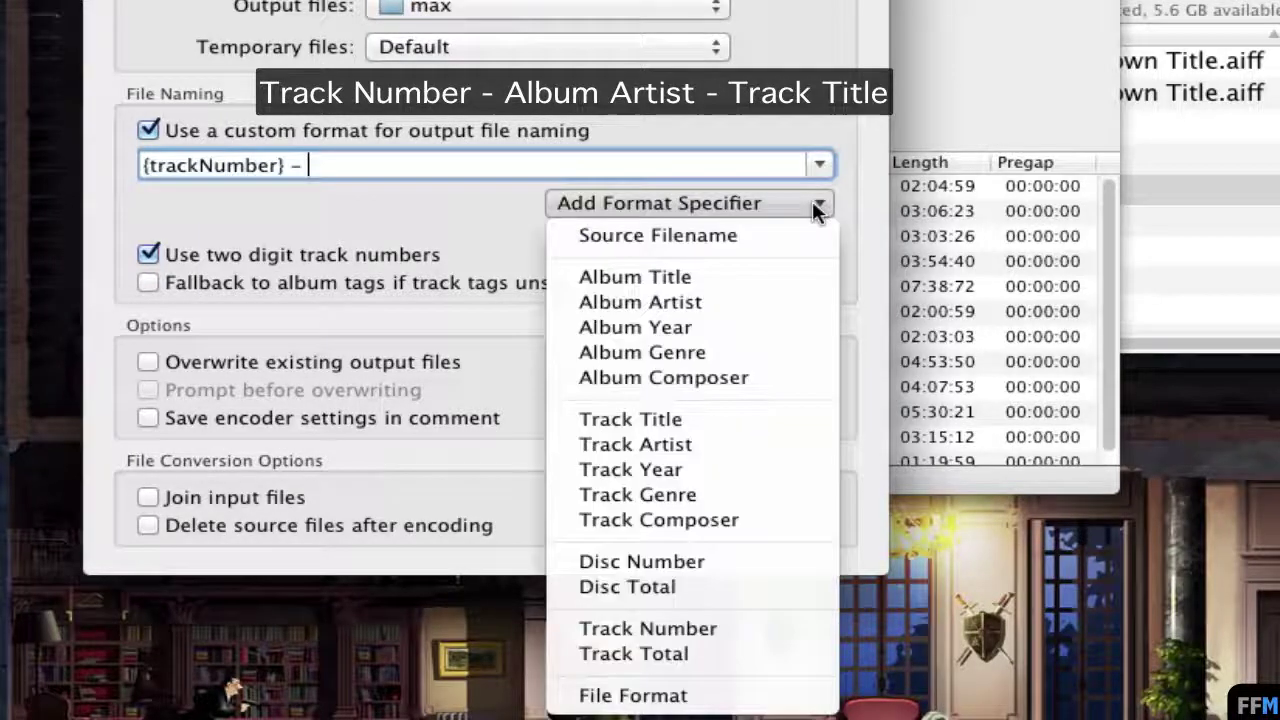
left_click(805, 300)
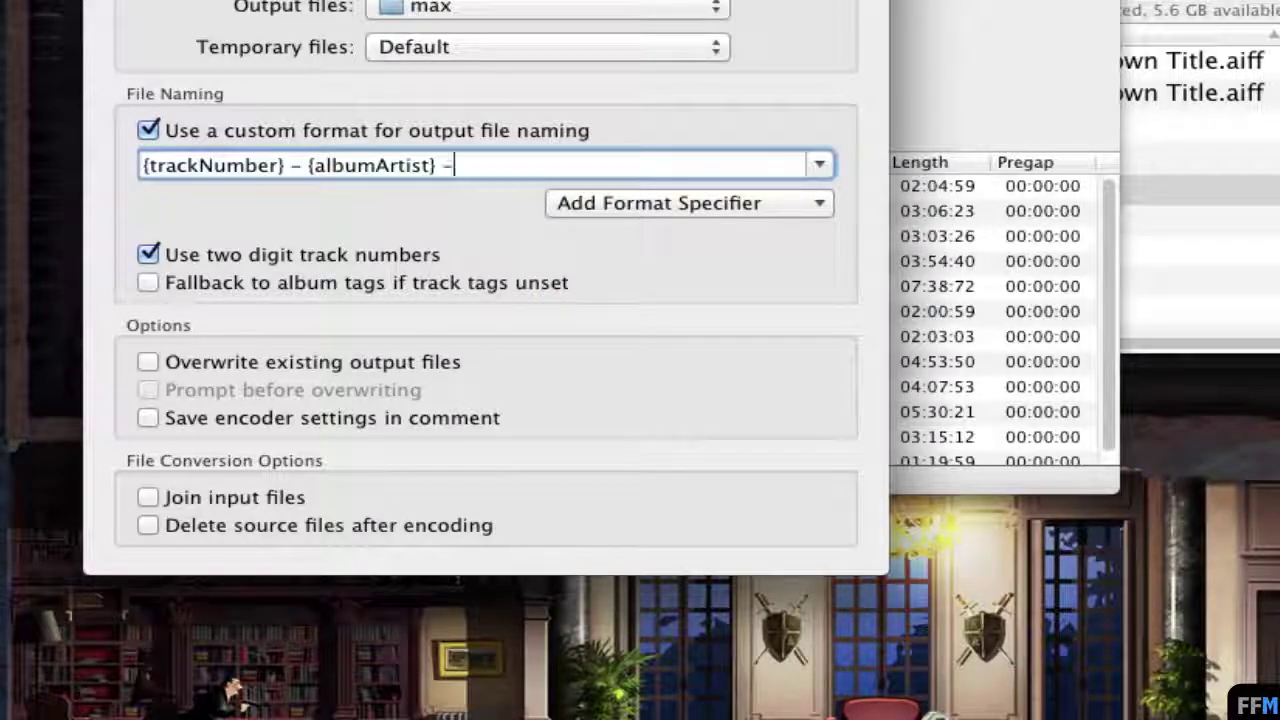
left_click(823, 205)
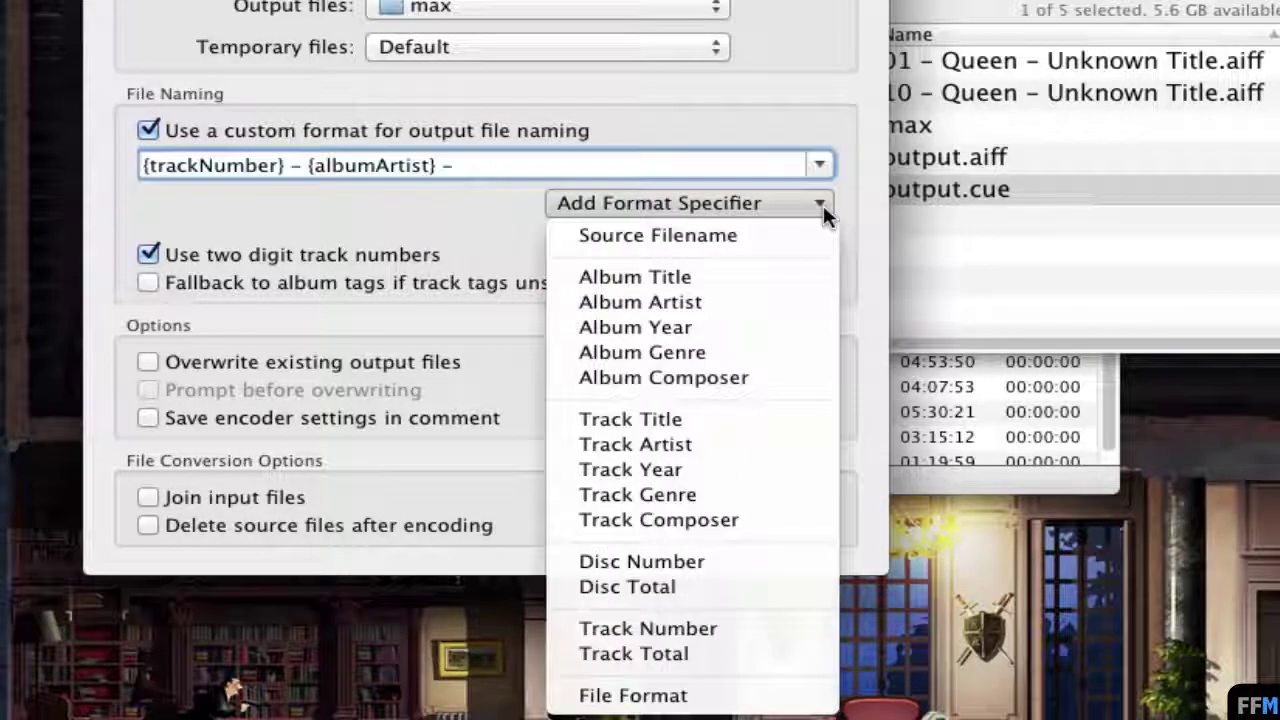
left_click(791, 414)
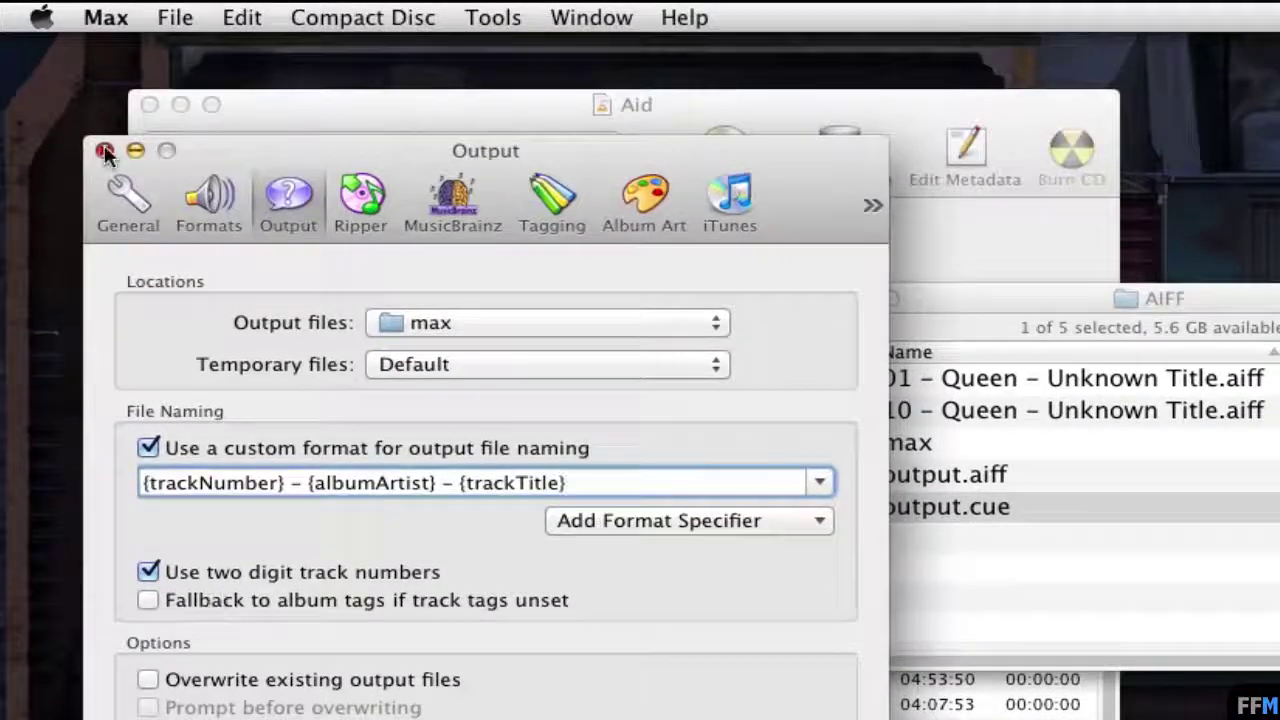
Close the output preferences and minimize the XLD window showing the Aid track list
left_click(105, 150)
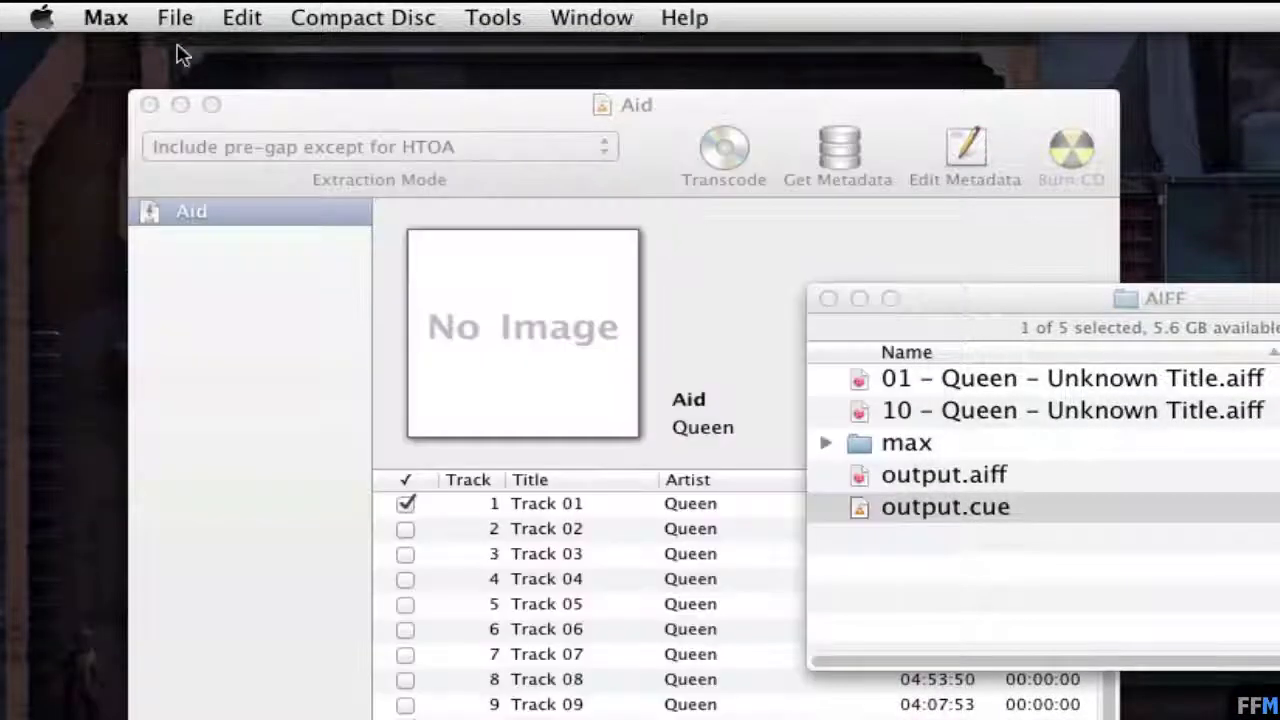
left_click(185, 106)
left_click(180, 104)
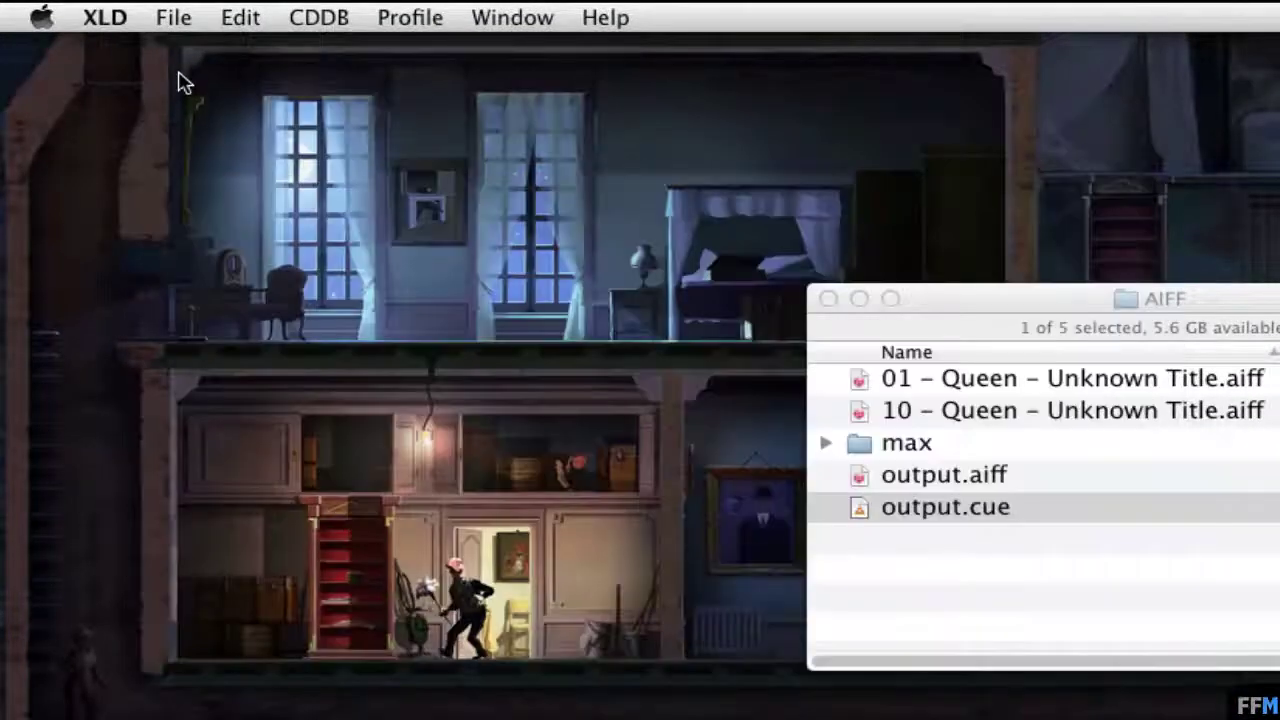
Open output.cue from the AIFF folder in Max and move its window clear of the folder listing
left_click(175, 17)
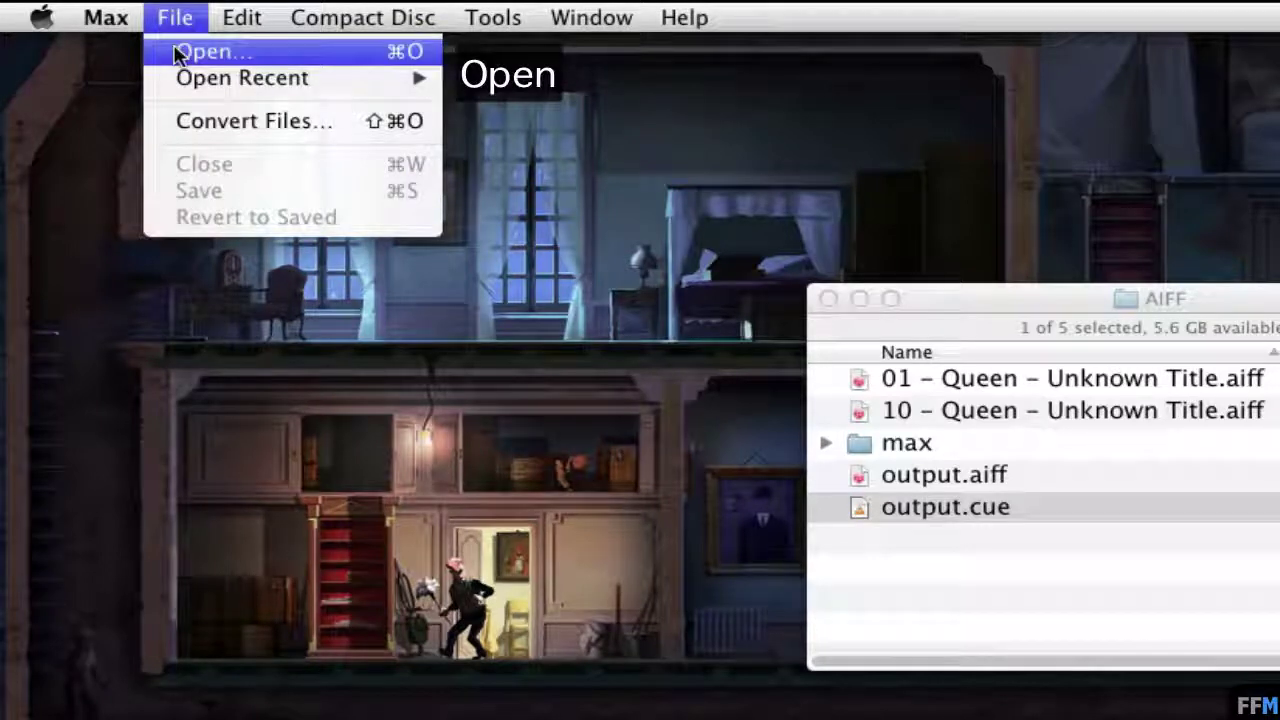
left_click(175, 52)
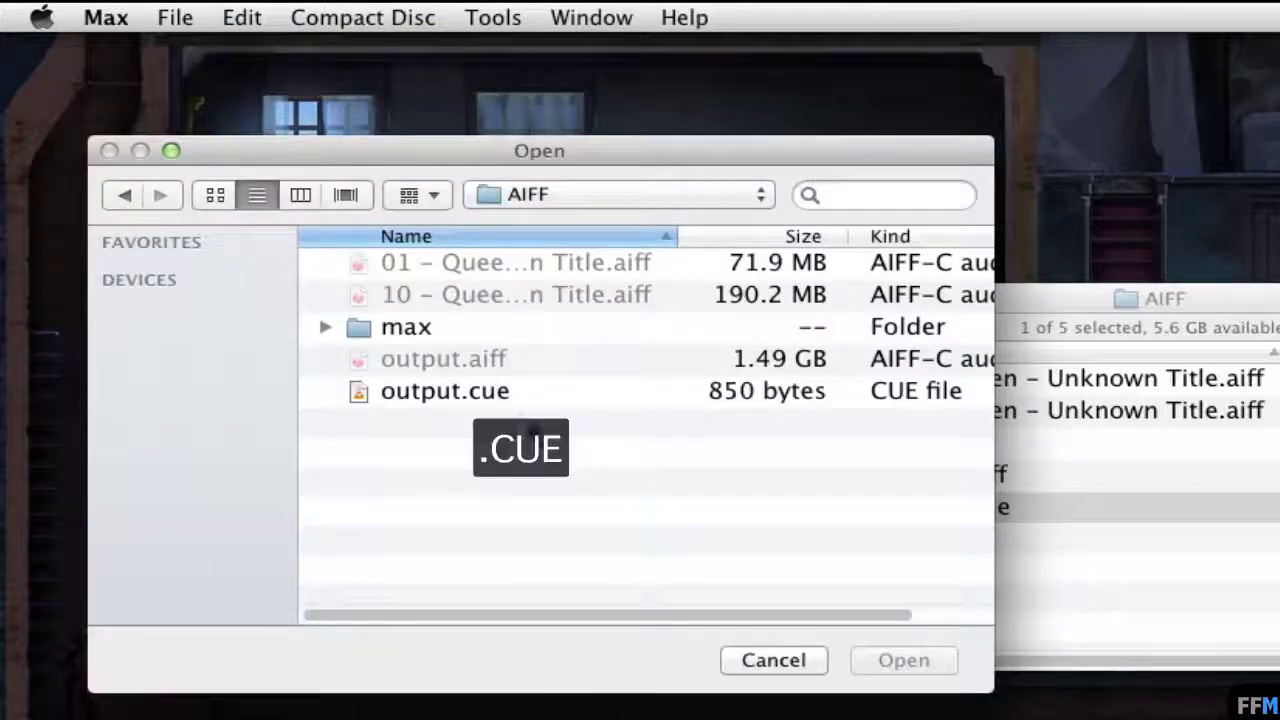
left_click(521, 392)
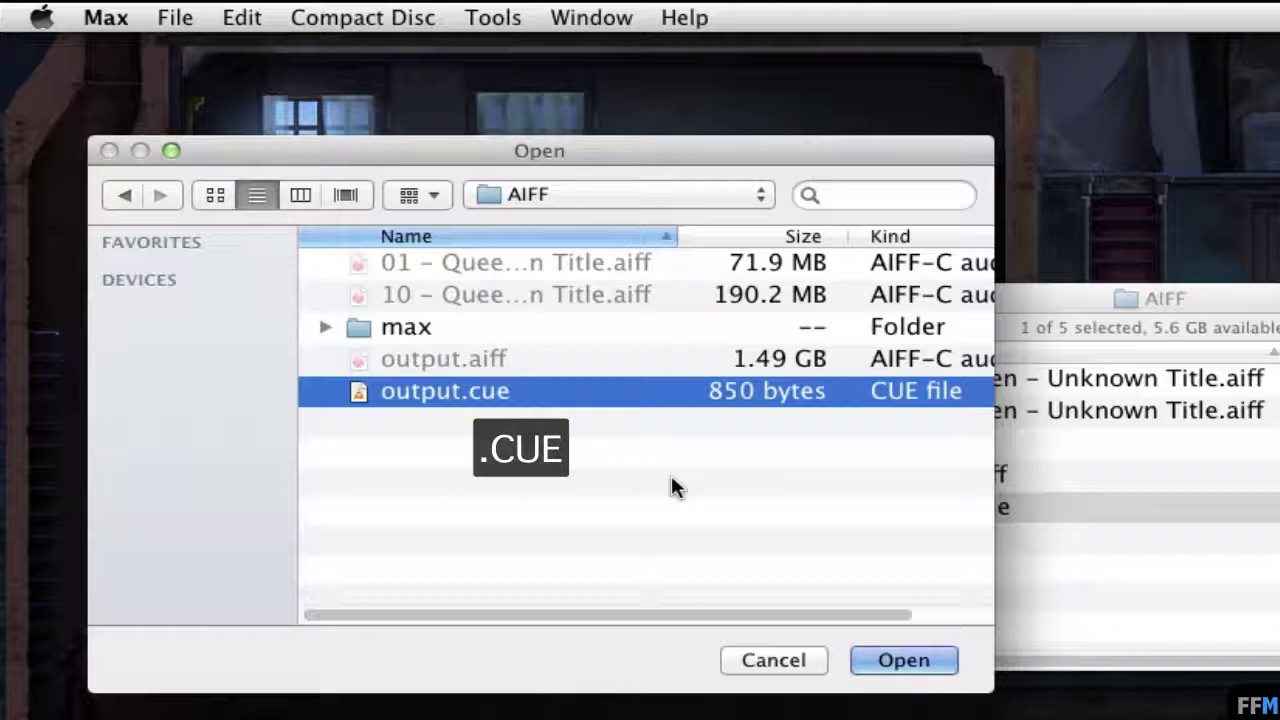
left_click(952, 668)
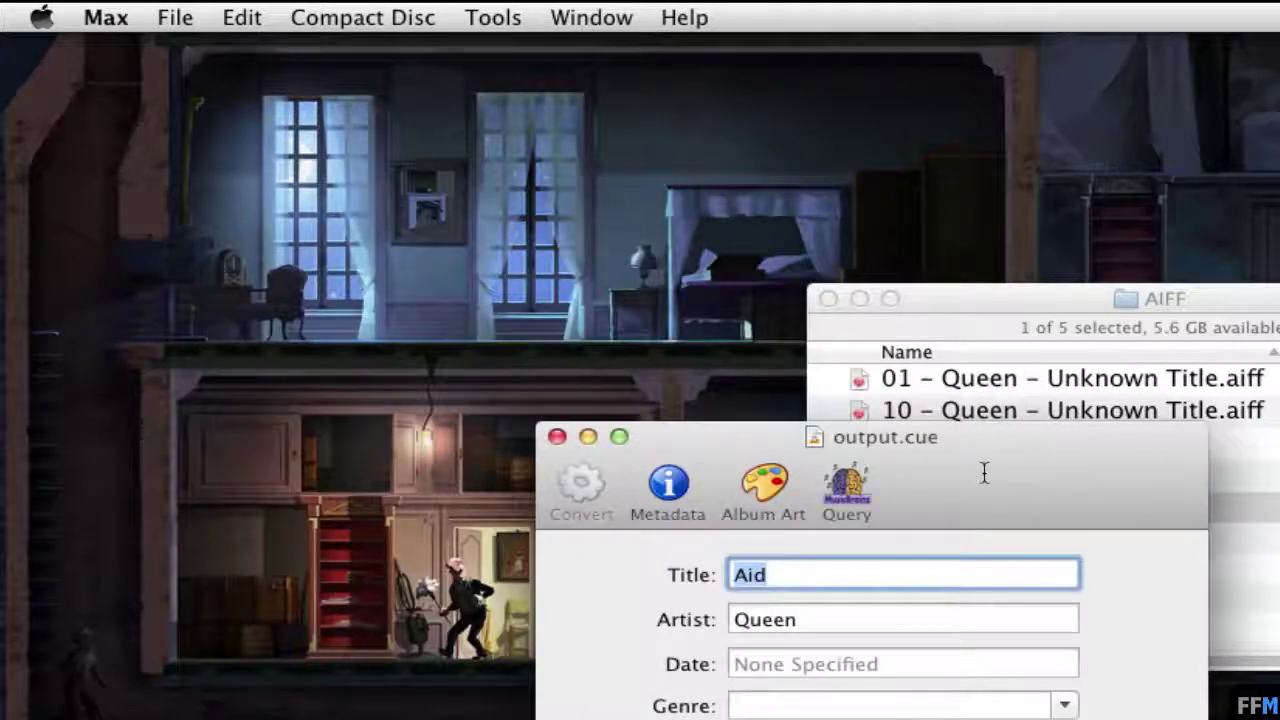
left_click_drag(1066, 454, 649, 154)
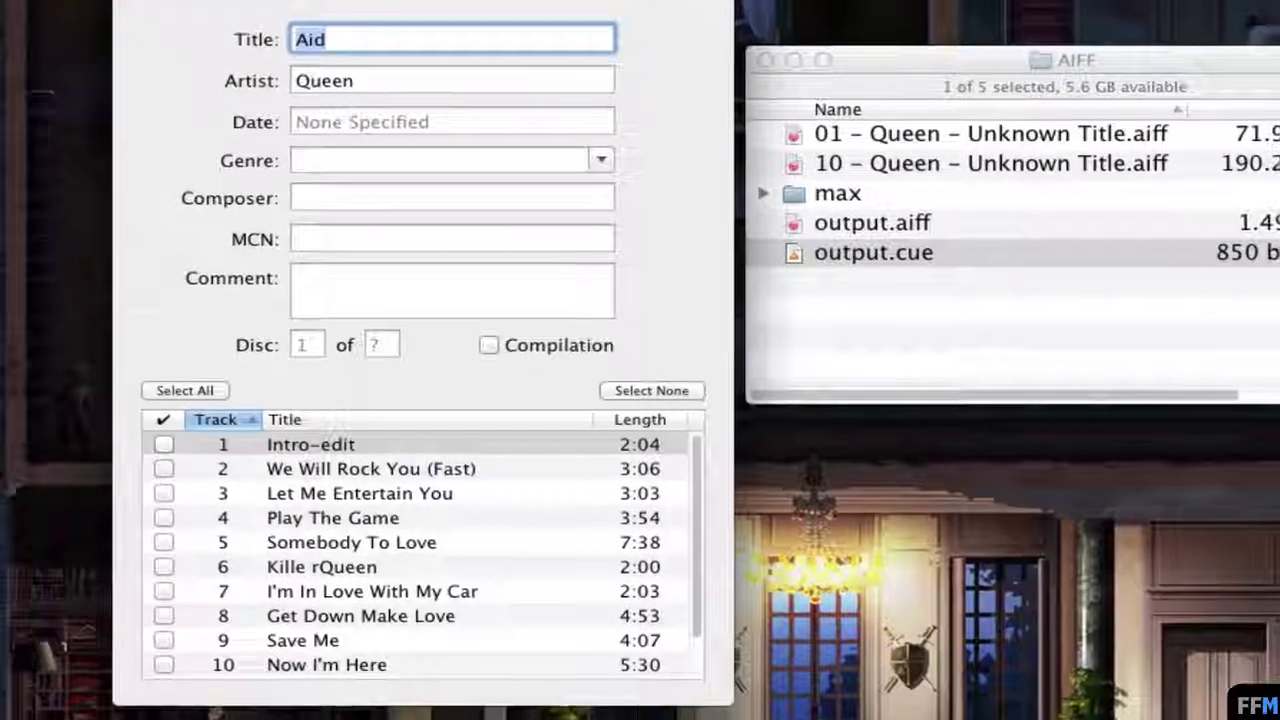
Mark track 1 (Intro-edit) and track 10 (Now I'm Here) for output and start converting them
left_click(164, 444)
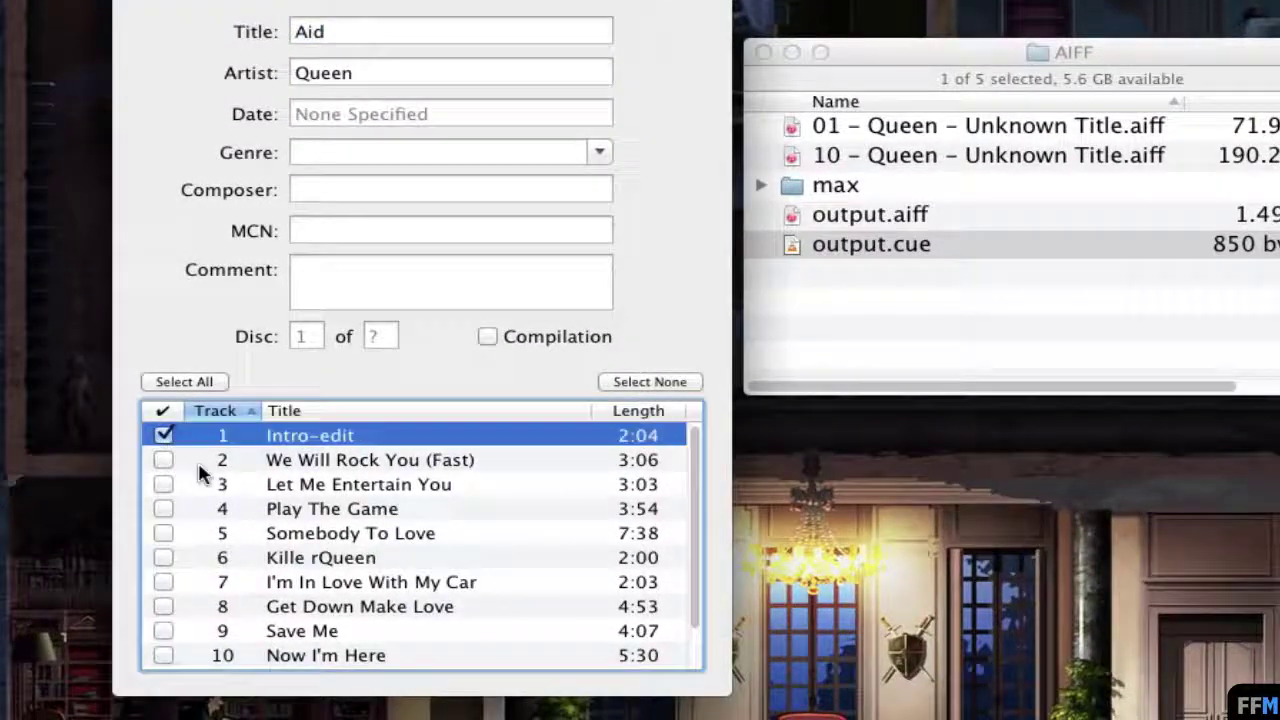
left_click(164, 655)
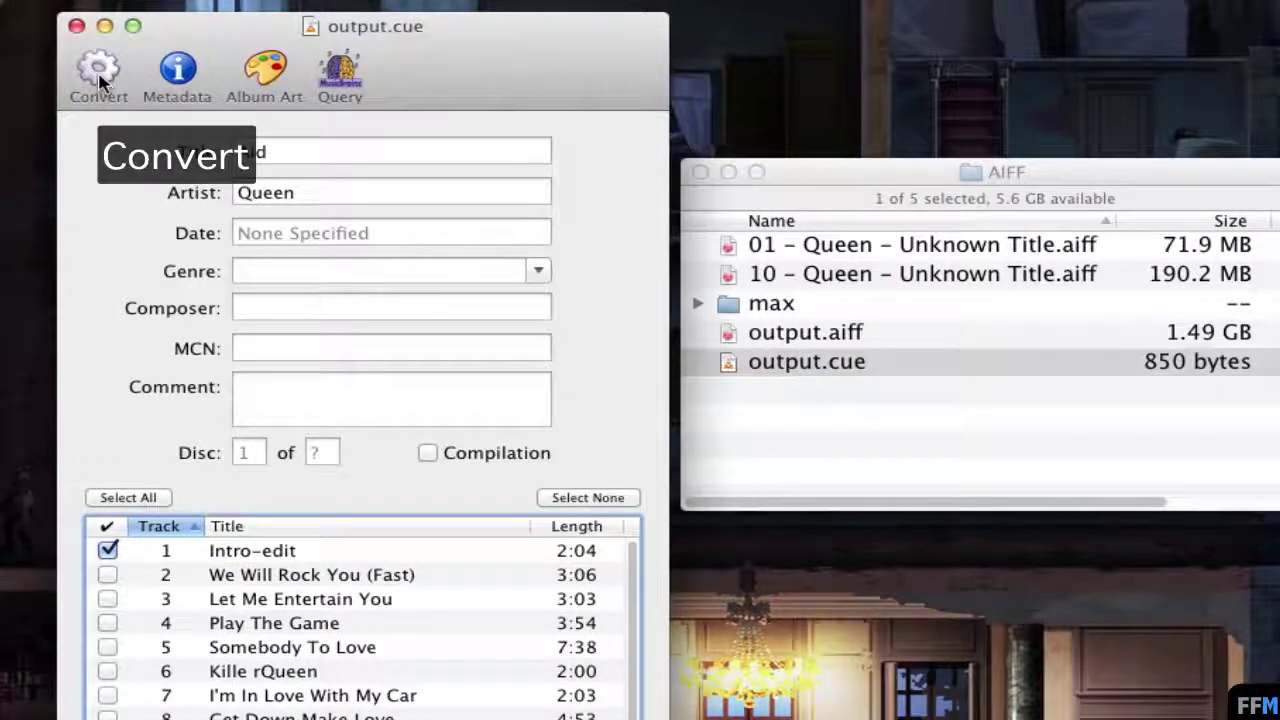
left_click(100, 80)
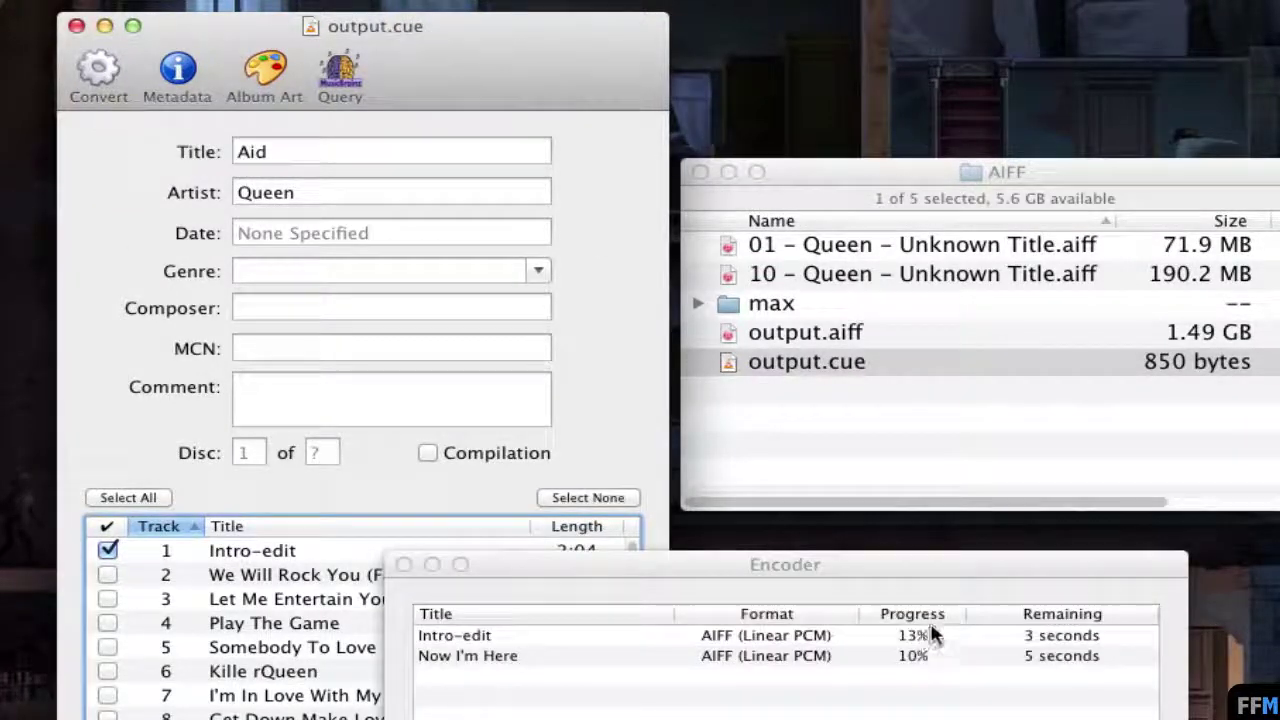
Expand the max output folder in the AIFF folder window and widen the Name column to show the file names
left_click_drag(934, 563, 557, 177)
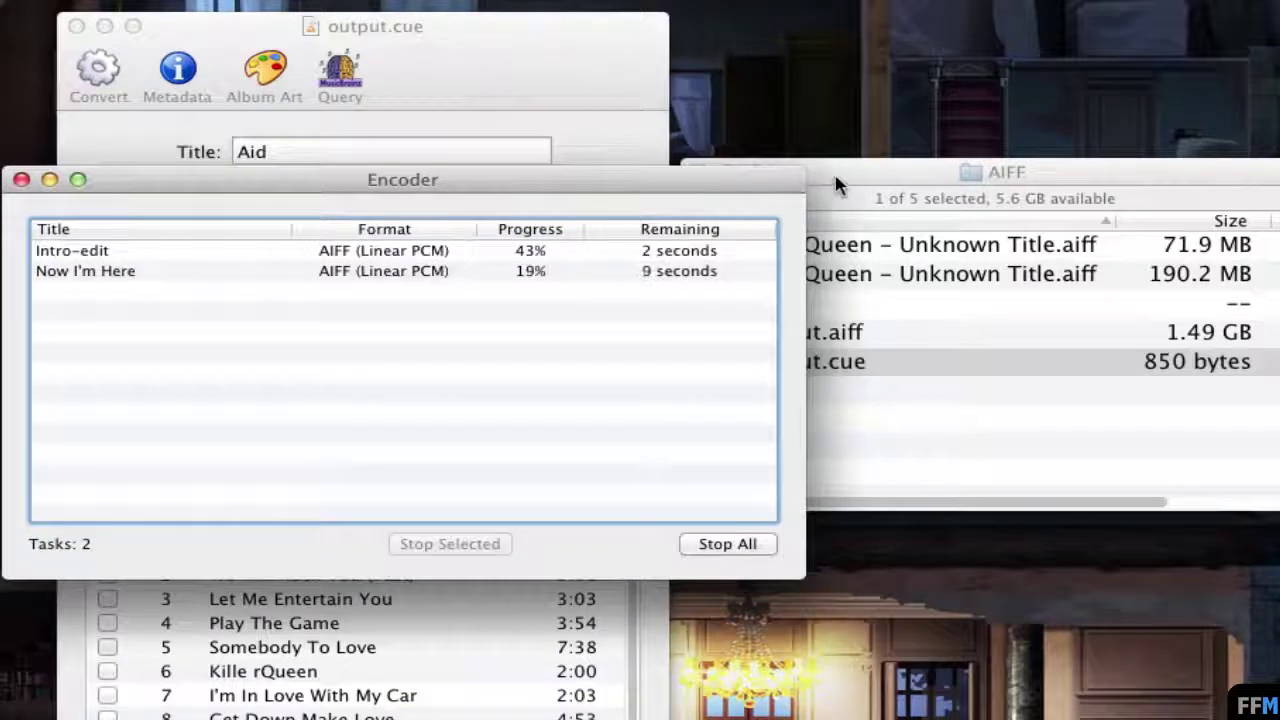
left_click(838, 185)
left_click(698, 305)
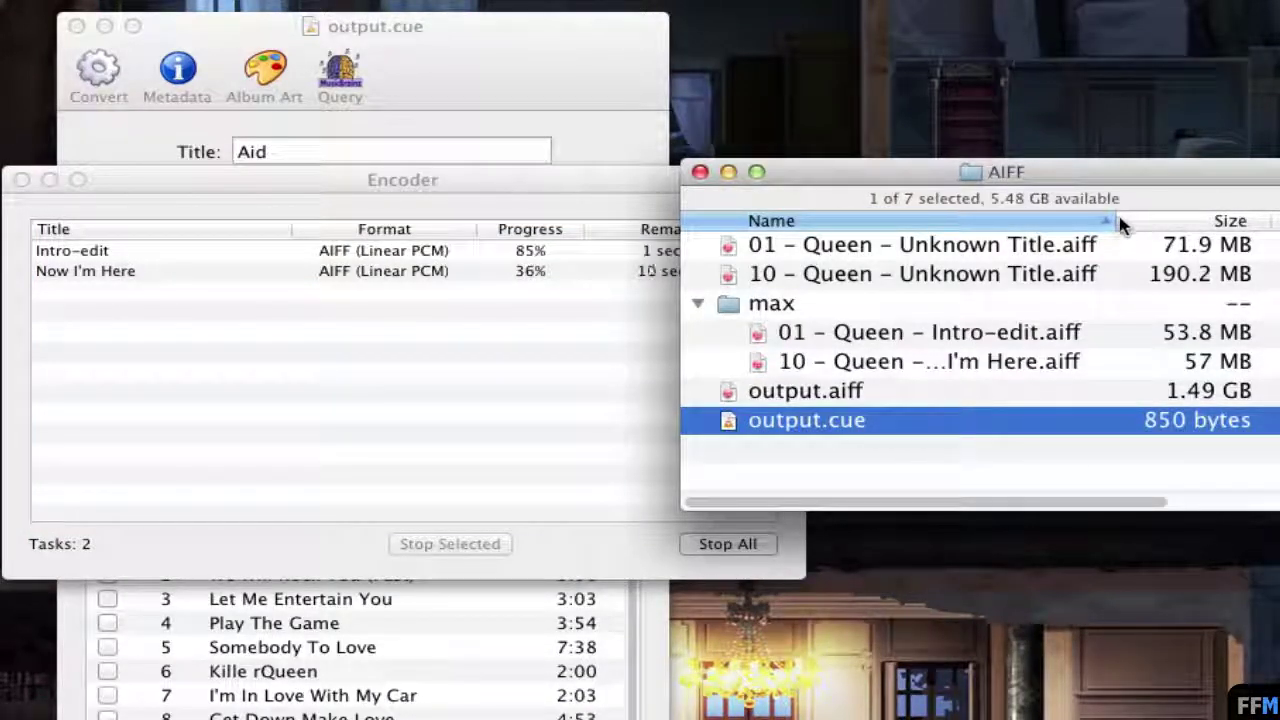
left_click_drag(1114, 218, 1188, 221)
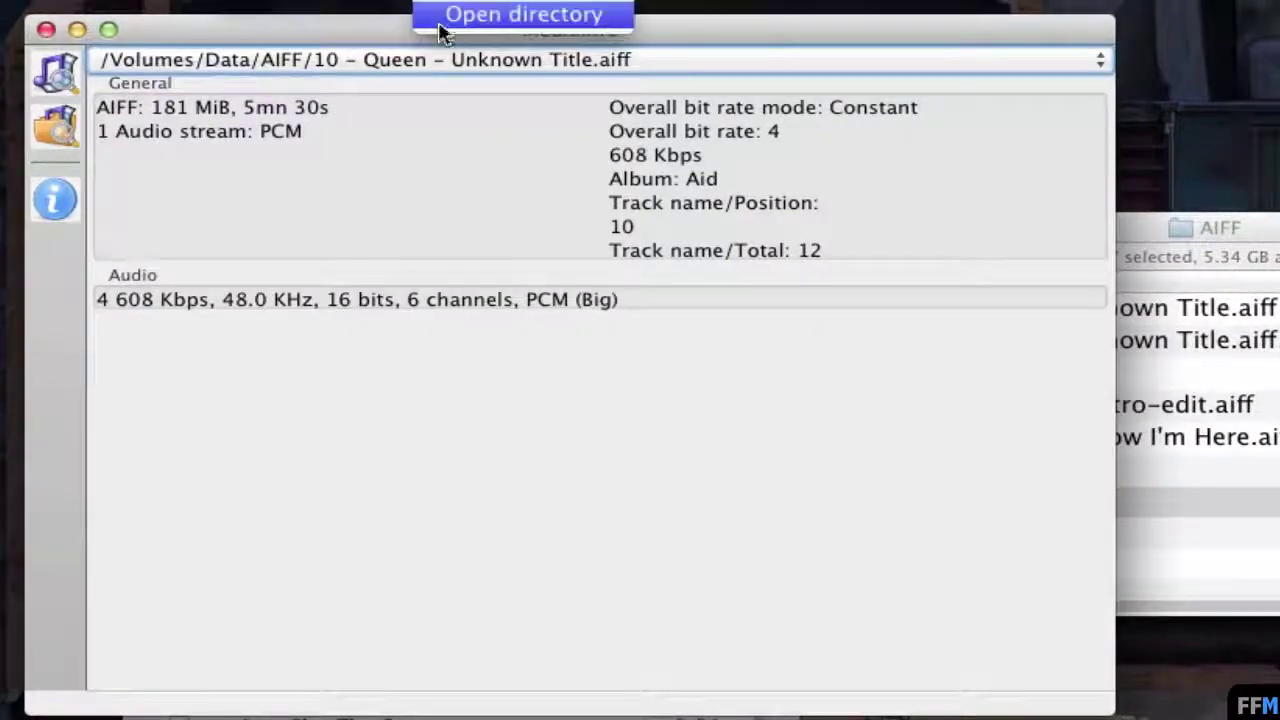
Load the AIFF directory in MediaInfo and examine the audio details of the Intro-edit and Now I'm Here files in the max folder
left_click(446, 12)
left_click(903, 574)
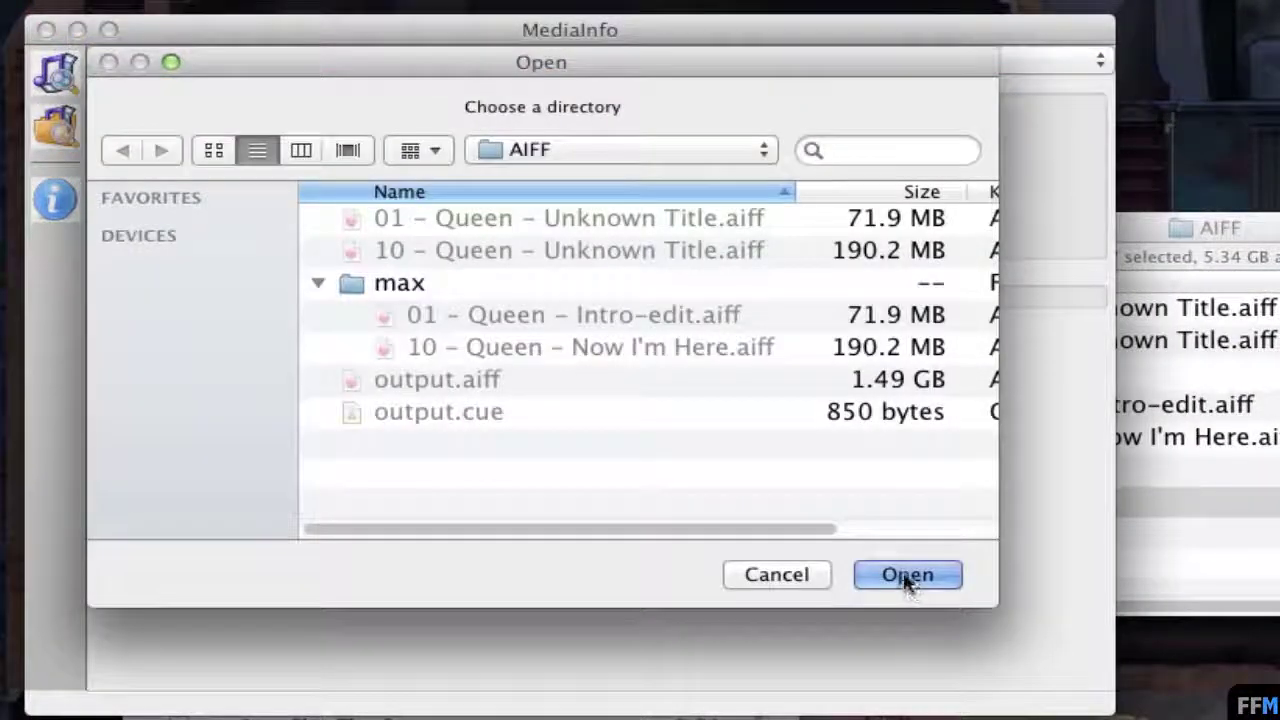
left_click(785, 62)
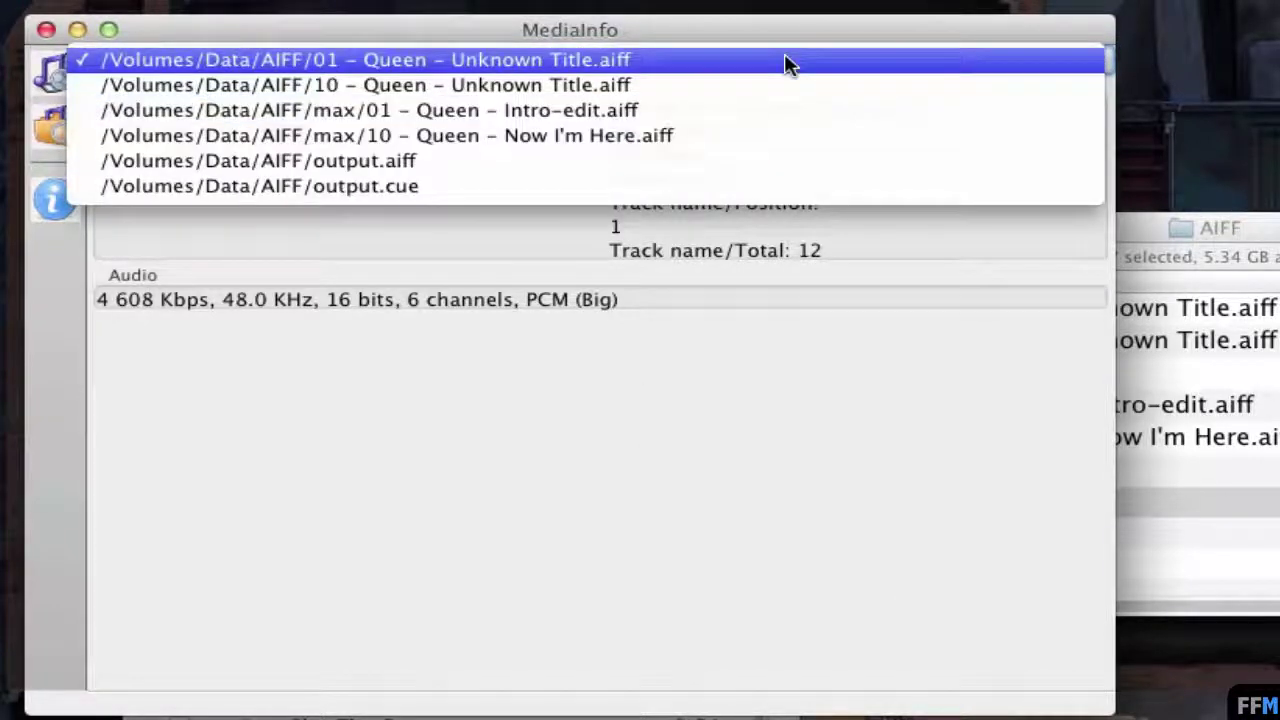
left_click(790, 111)
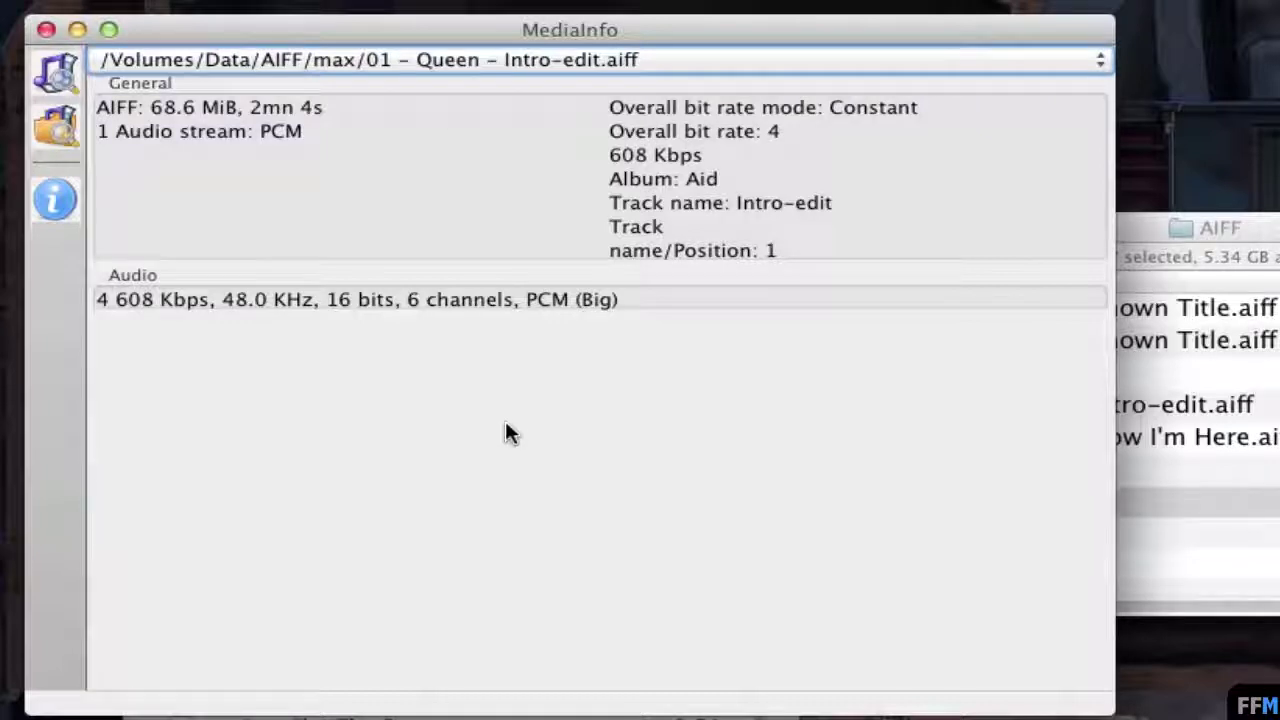
left_click(812, 62)
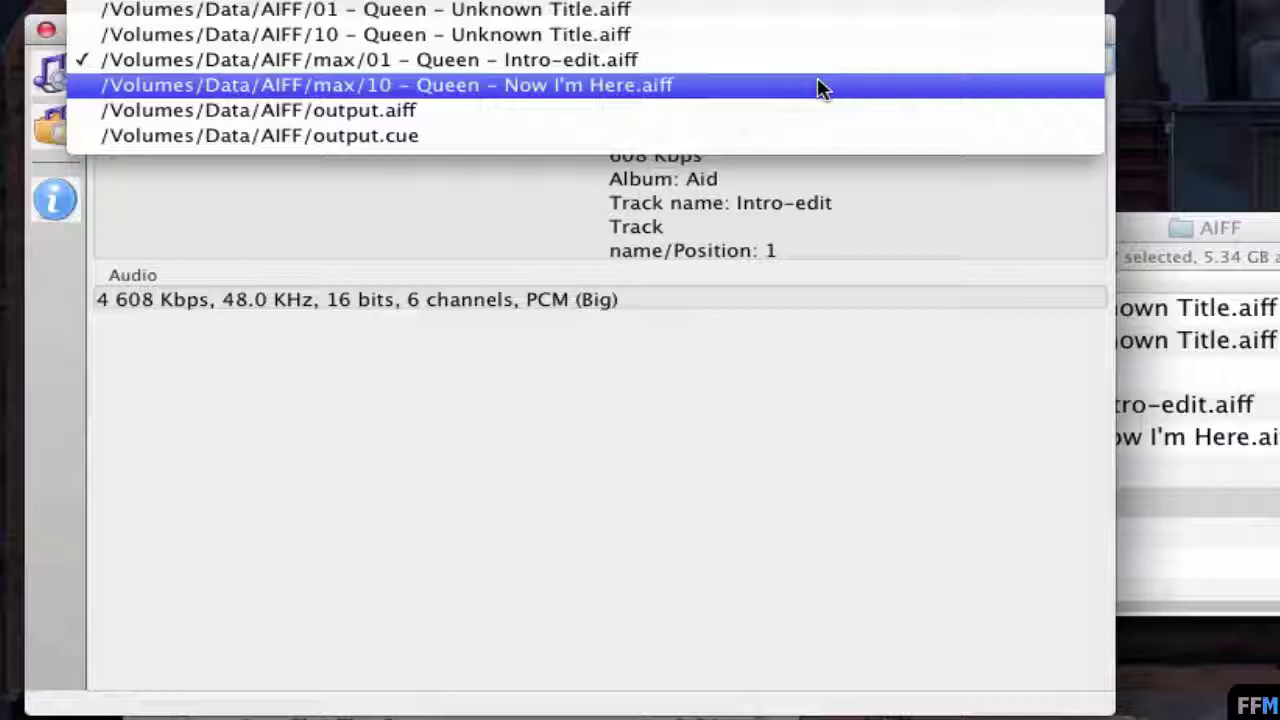
left_click(817, 85)
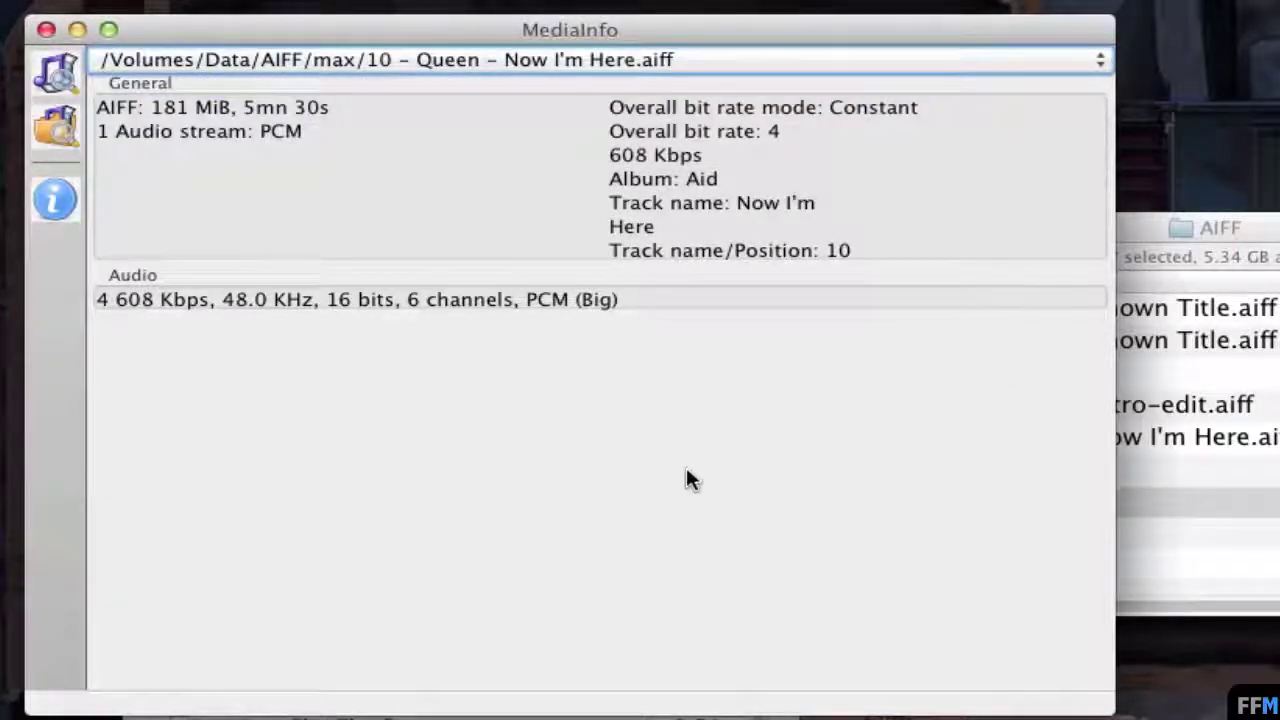